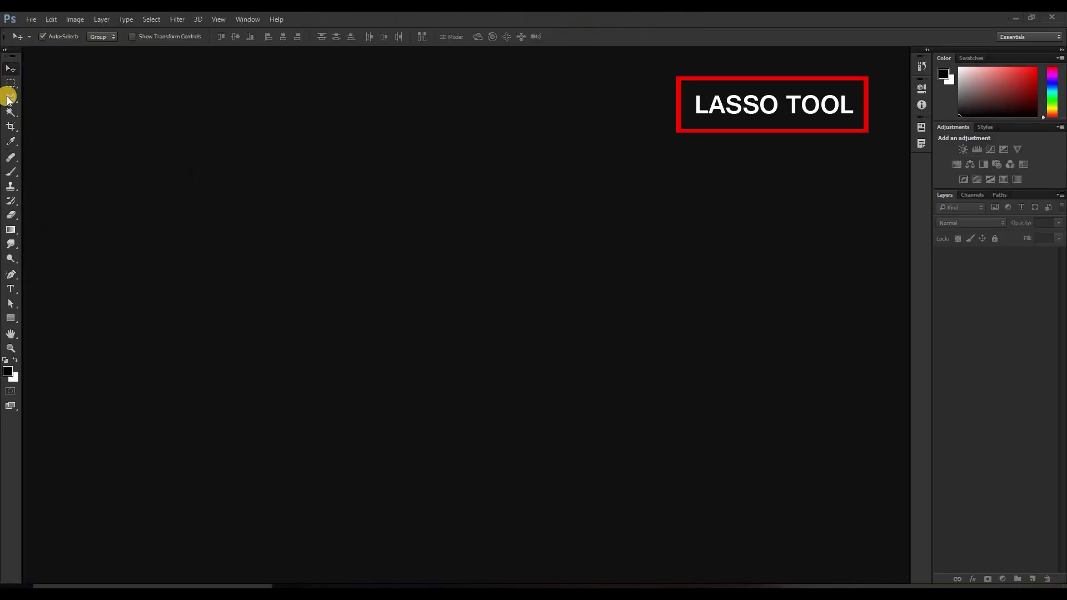
# Choose the Polygonal Lasso tool and open the top-view photo of the red sofa and blue armchair from the image folder.
pyautogui.click(12, 100)
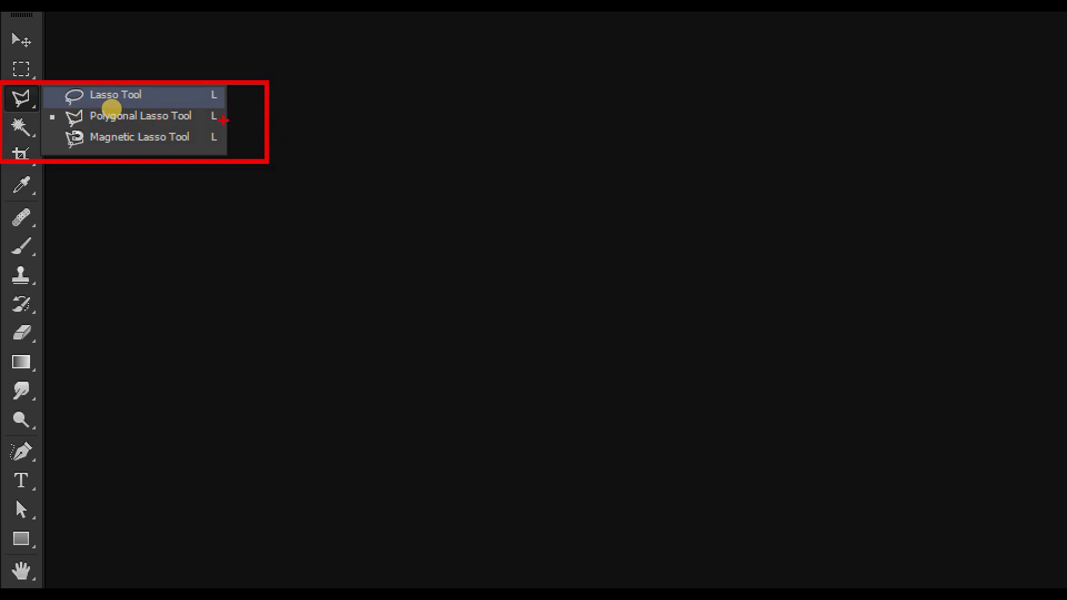
pyautogui.click(111, 114)
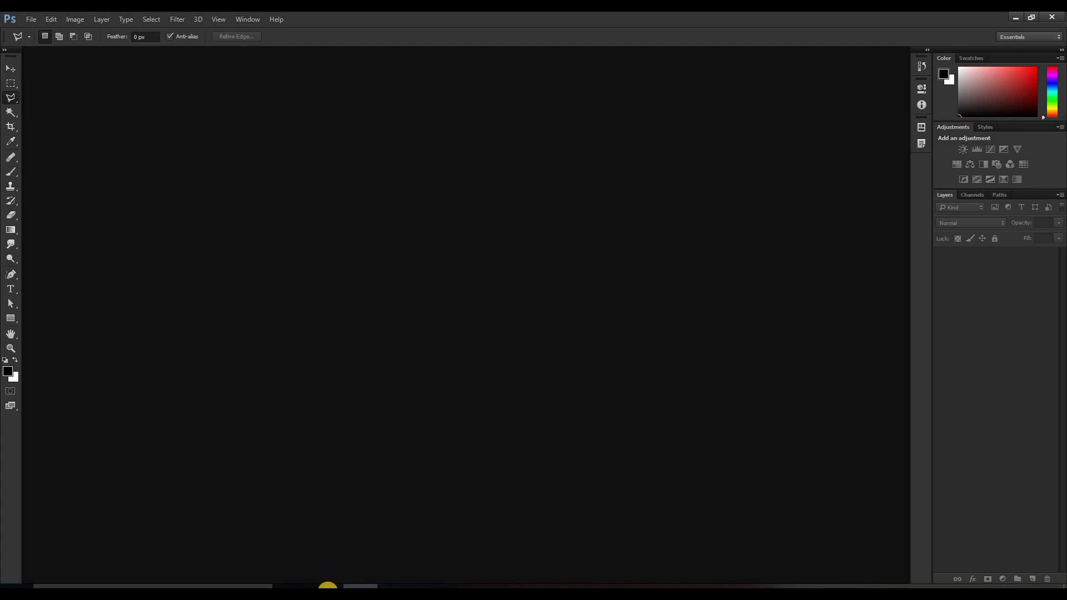
pyautogui.click(311, 571)
pyautogui.moveTo(169, 231); pyautogui.dragTo(357, 560)
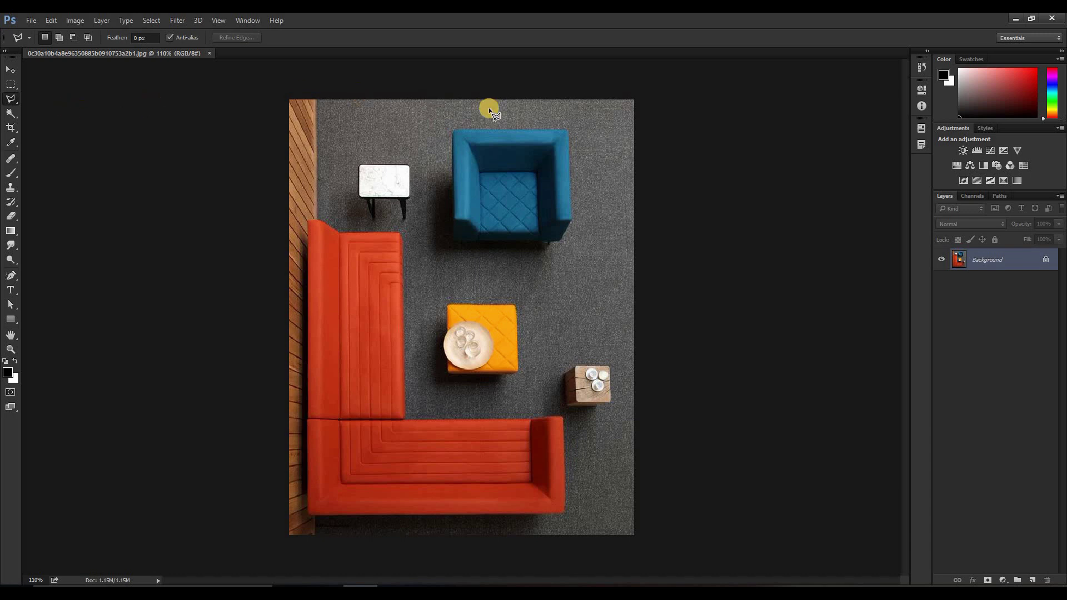
# Outline the blue armchair corner by corner with the Polygonal Lasso tool and close the outline into a selection.
pyautogui.scroll(5, 488, 108)
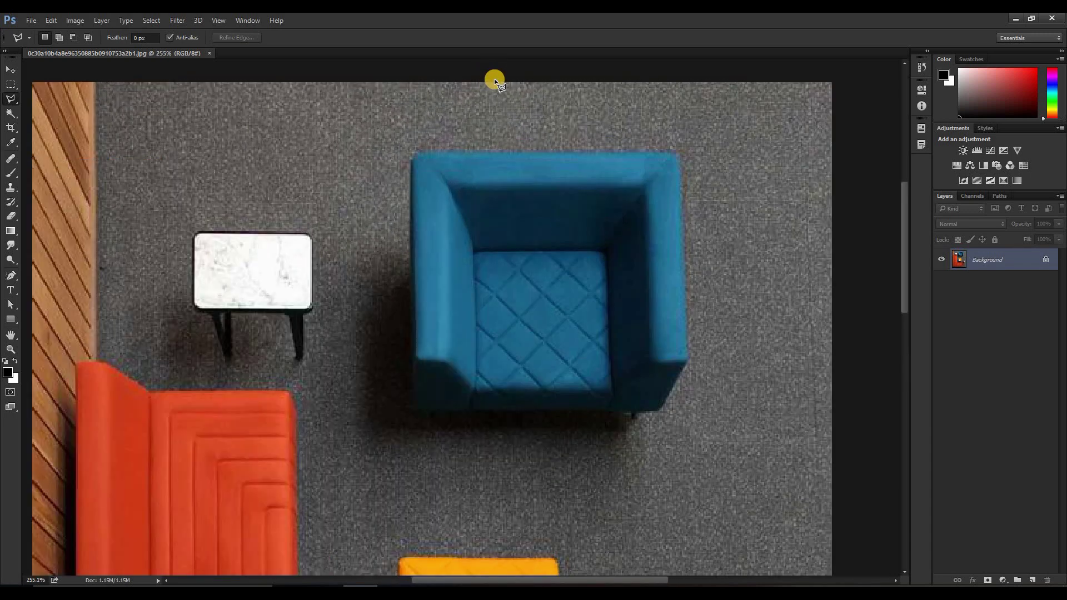
pyautogui.scroll(2, 495, 79)
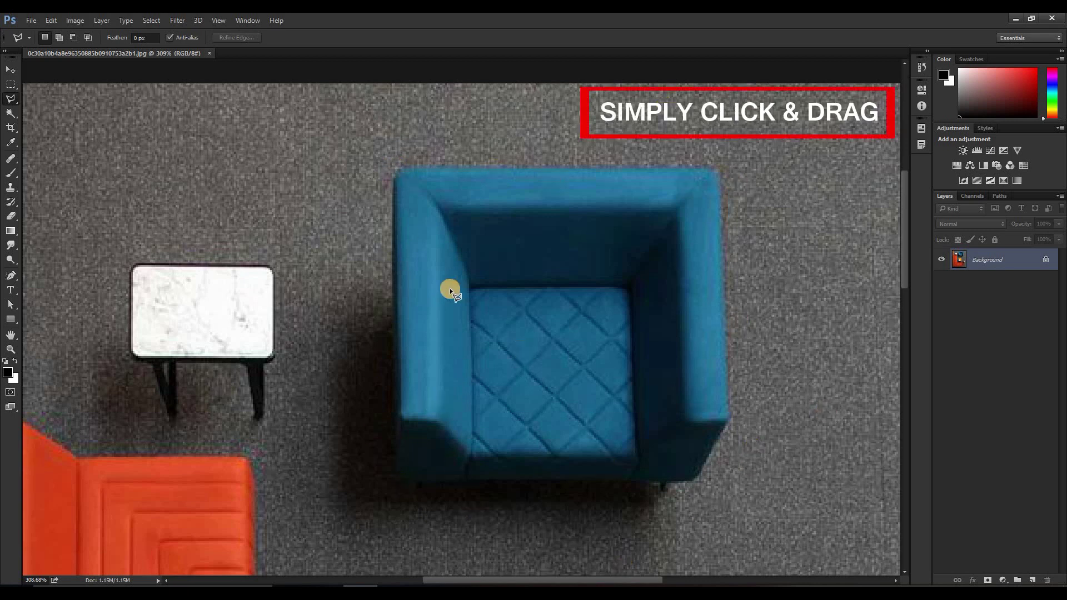
pyautogui.click(395, 166)
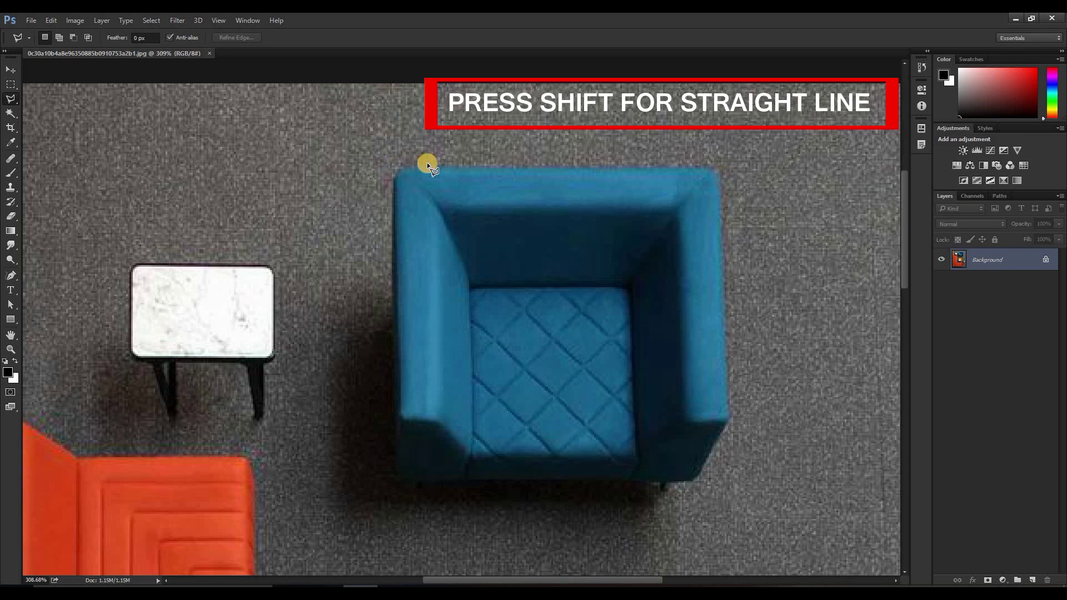
pyautogui.click(716, 167)
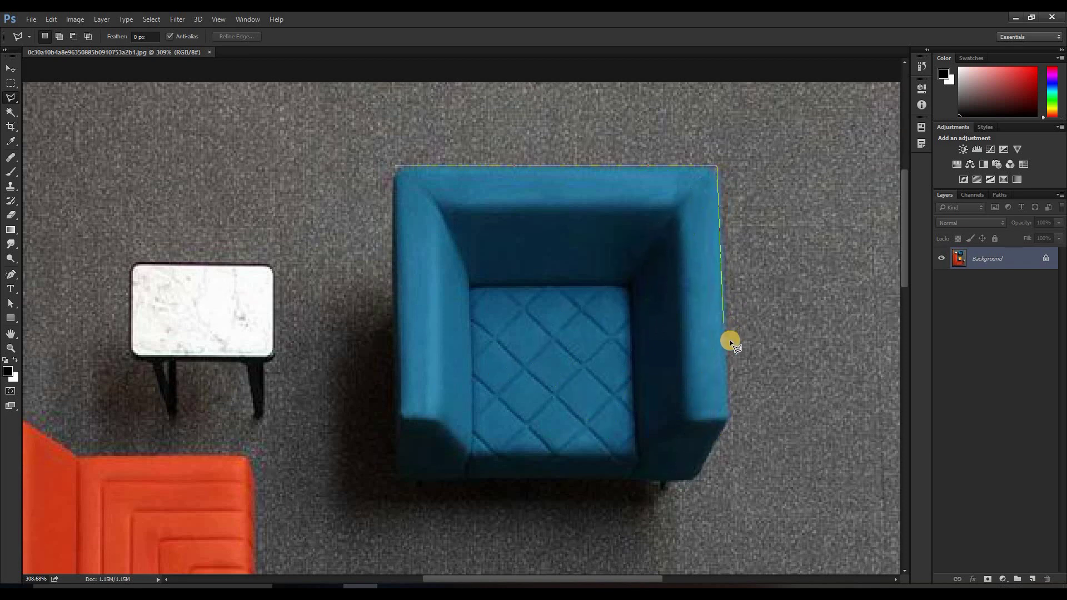
pyautogui.click(729, 417)
pyautogui.click(695, 480)
pyautogui.click(407, 481)
pyautogui.click(398, 473)
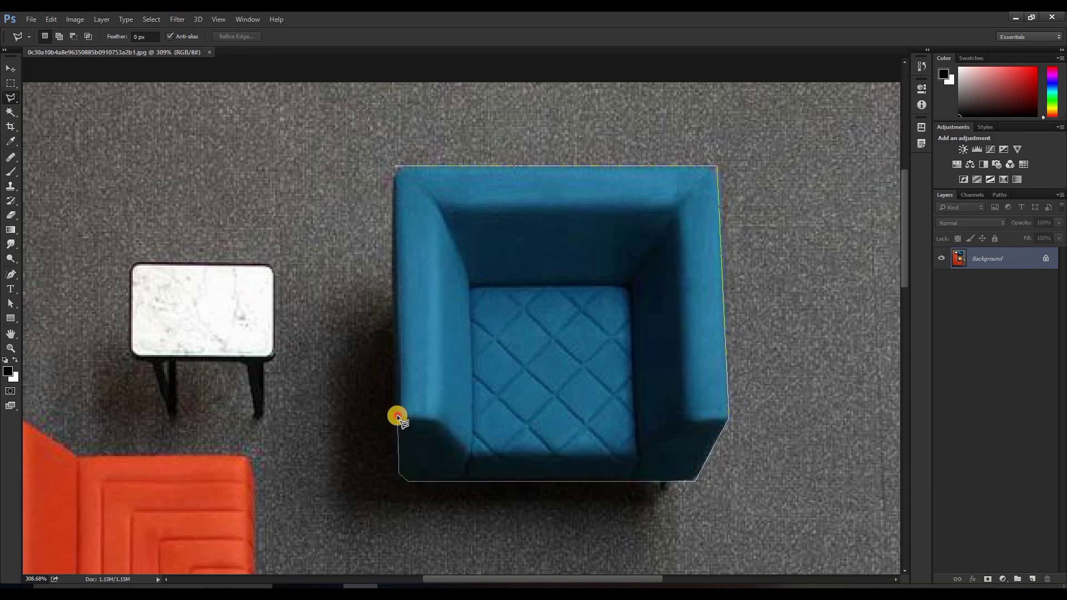
pyautogui.click(395, 165)
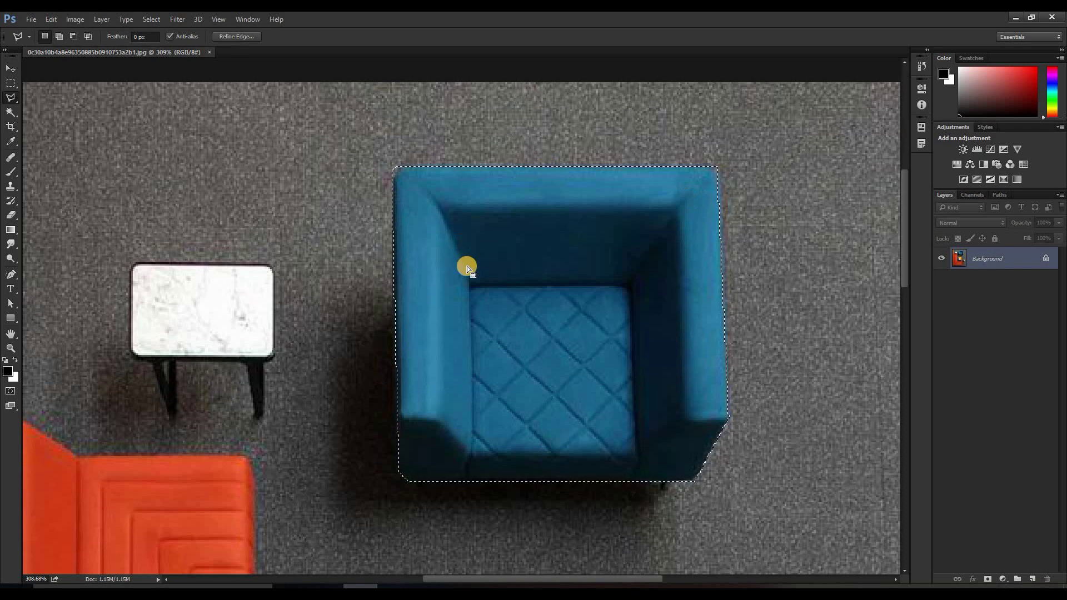
# Copy the selected blue armchair and paste it onto a new layer.
pyautogui.scroll(-2, 485, 264)
pyautogui.scroll(-1, 486, 263)
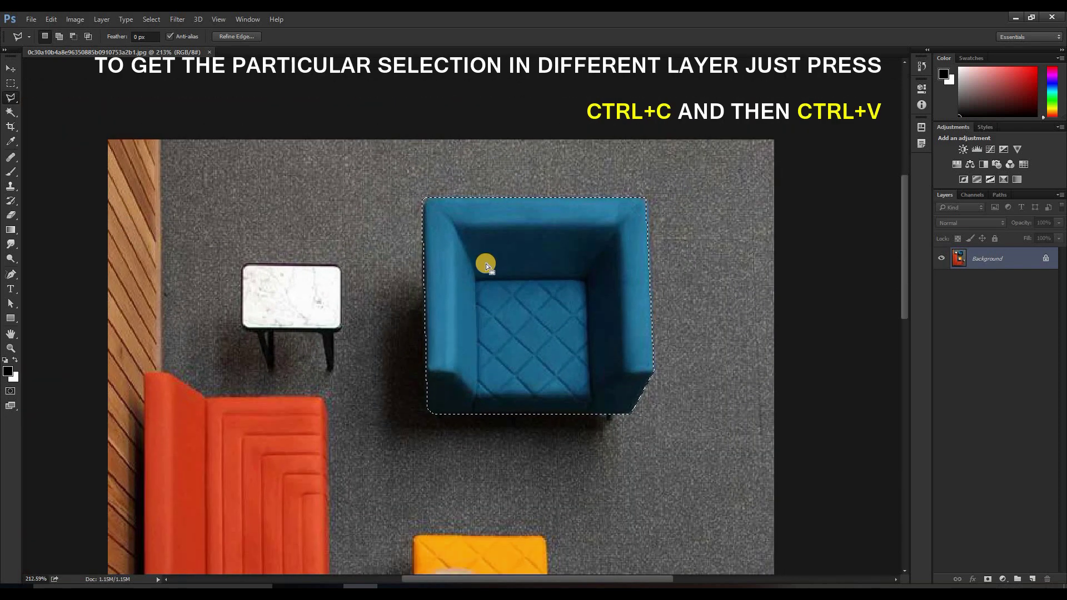
pyautogui.hotkey('ctrl', 'c')
pyautogui.hotkey('ctrl', 'v')
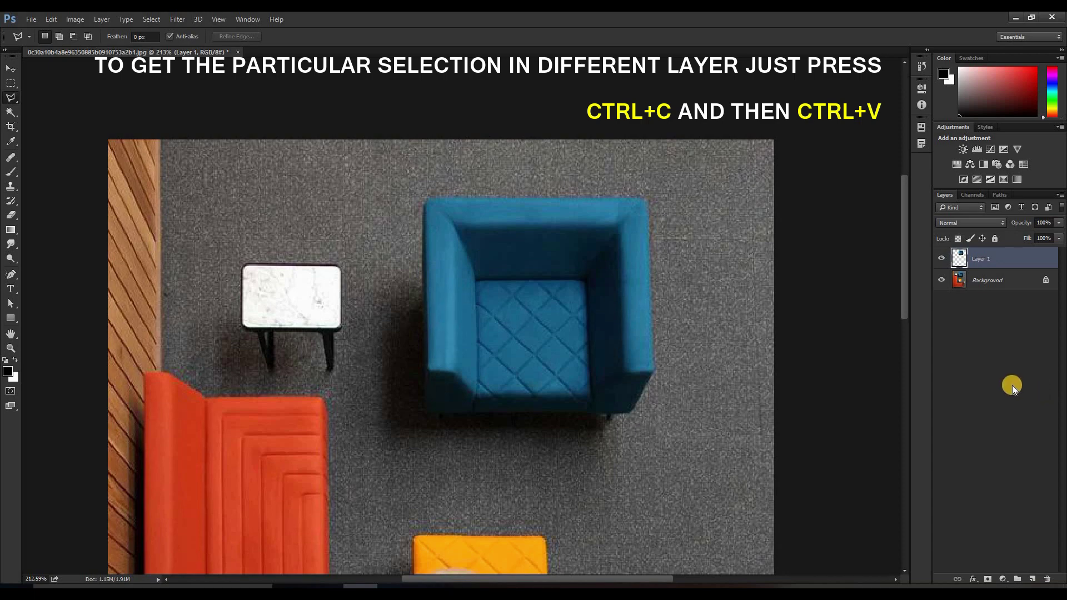
pyautogui.click(1029, 254)
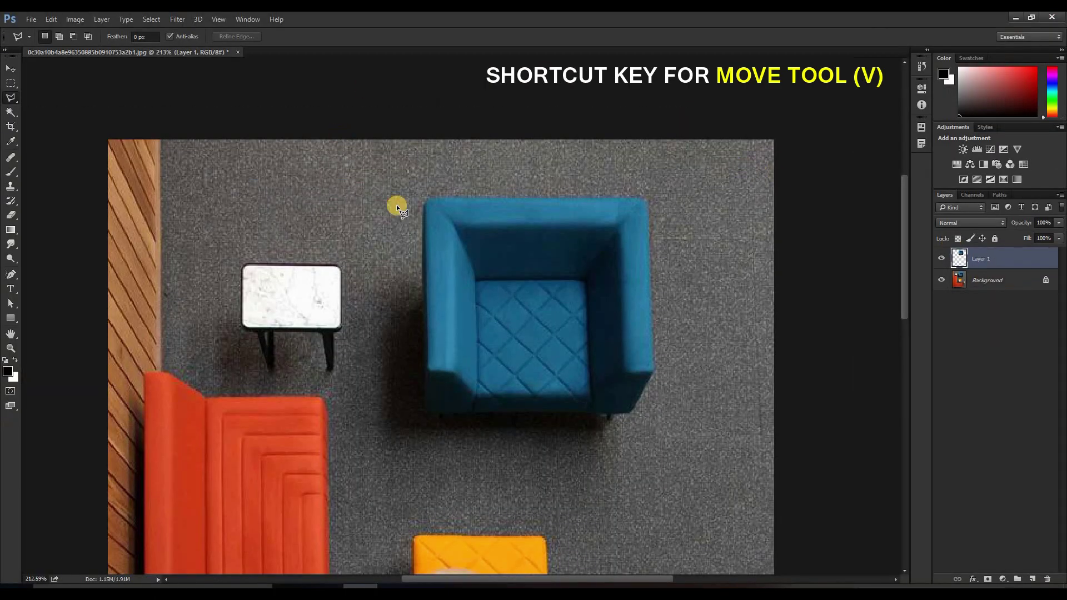
# Try moving the pasted armchair copy with the Move tool, and undo back to the armchair selection on the background.
pyautogui.press('v')
pyautogui.moveTo(476, 238)
pyautogui.mouseDown()
pyautogui.moveTo(423, 257)
pyautogui.moveTo(443, 220)
pyautogui.moveTo(560, 223)
pyautogui.moveTo(416, 248)
pyautogui.moveTo(547, 272)
pyautogui.moveTo(608, 241)
pyautogui.moveTo(578, 222)
pyautogui.moveTo(457, 239)
pyautogui.moveTo(482, 272)
pyautogui.moveTo(538, 238)
pyautogui.mouseUp()
pyautogui.scroll(-3, 443, 221)
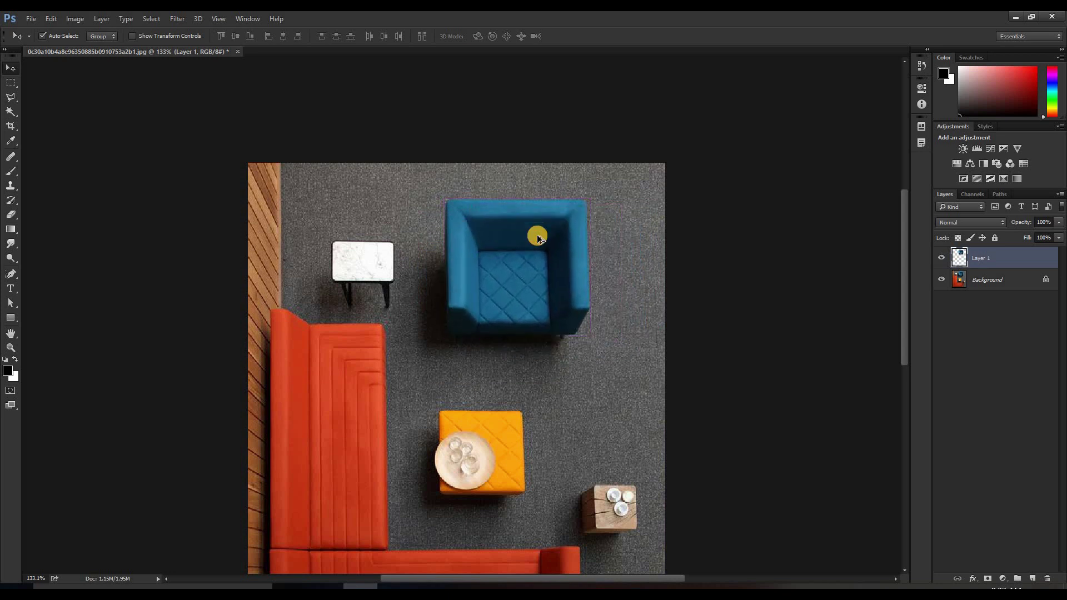
pyautogui.hotkey('ctrl', 'e')
# Clear the selection and trace the blue armchair's outline with the Magnetic Lasso tool, closing it at the upper-left corner.
pyautogui.click(11, 97)
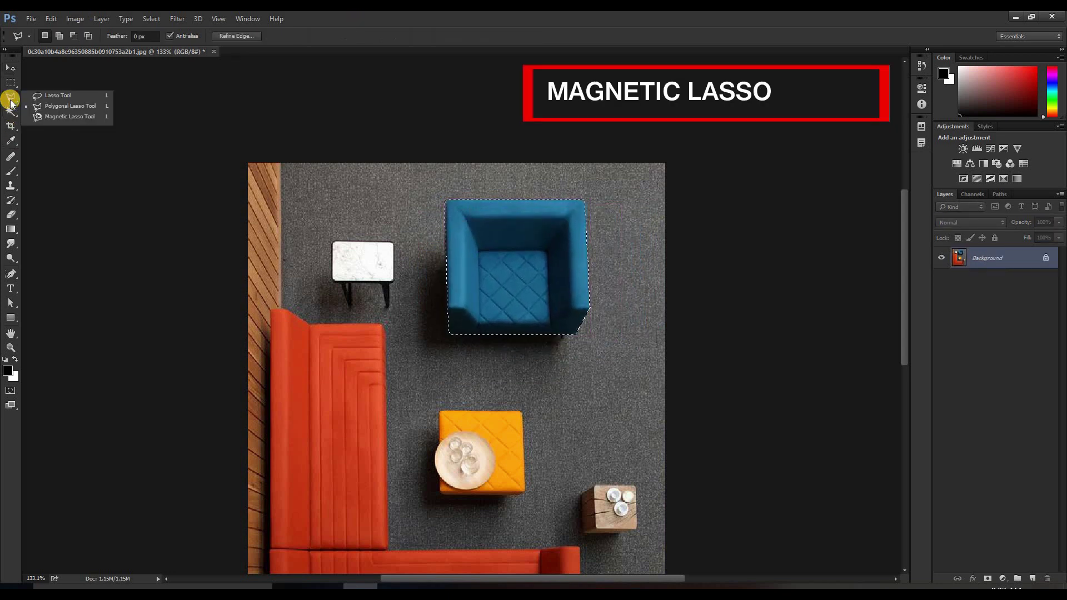
pyautogui.click(71, 121)
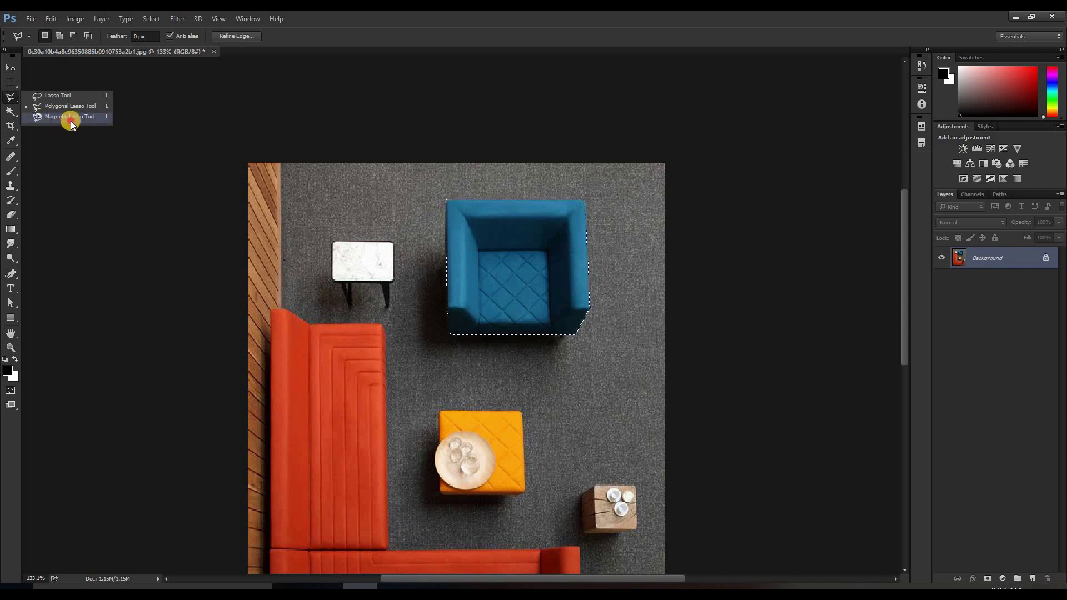
pyautogui.click(348, 219)
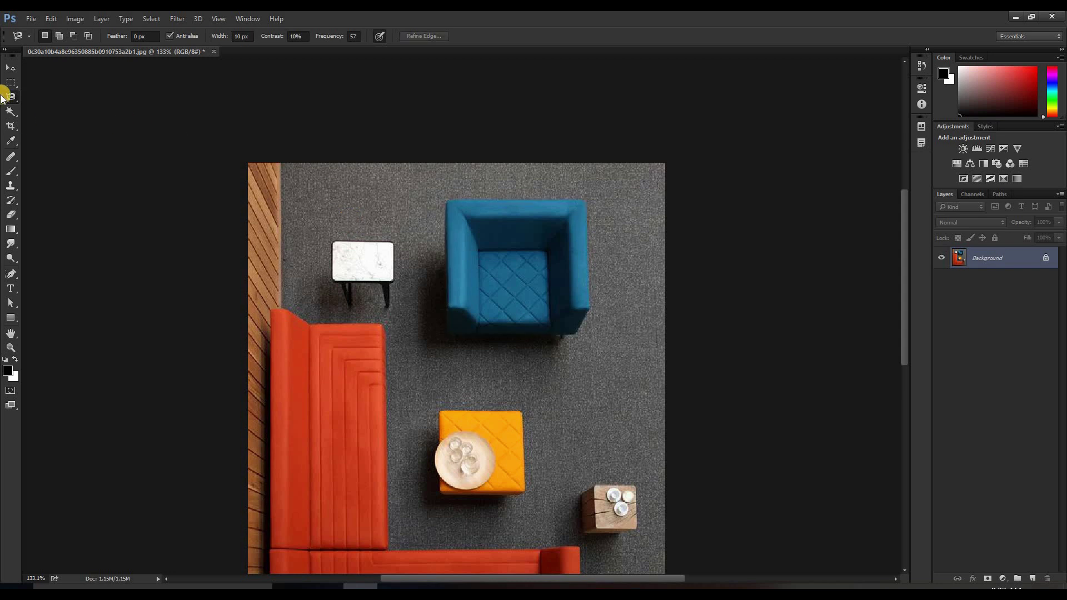
pyautogui.scroll(3, 462, 197)
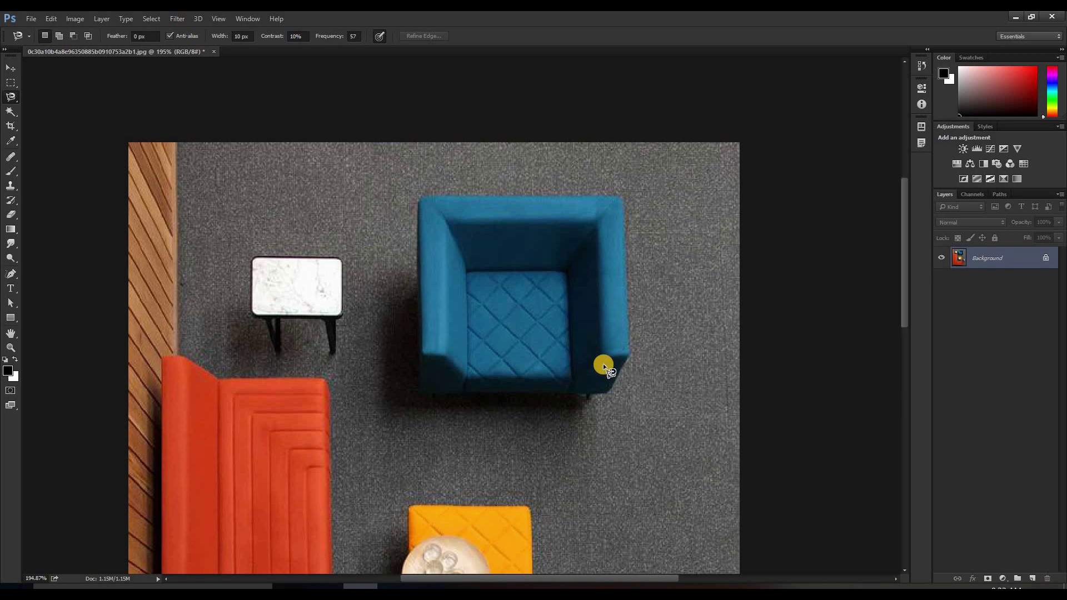
pyautogui.scroll(1, 418, 200)
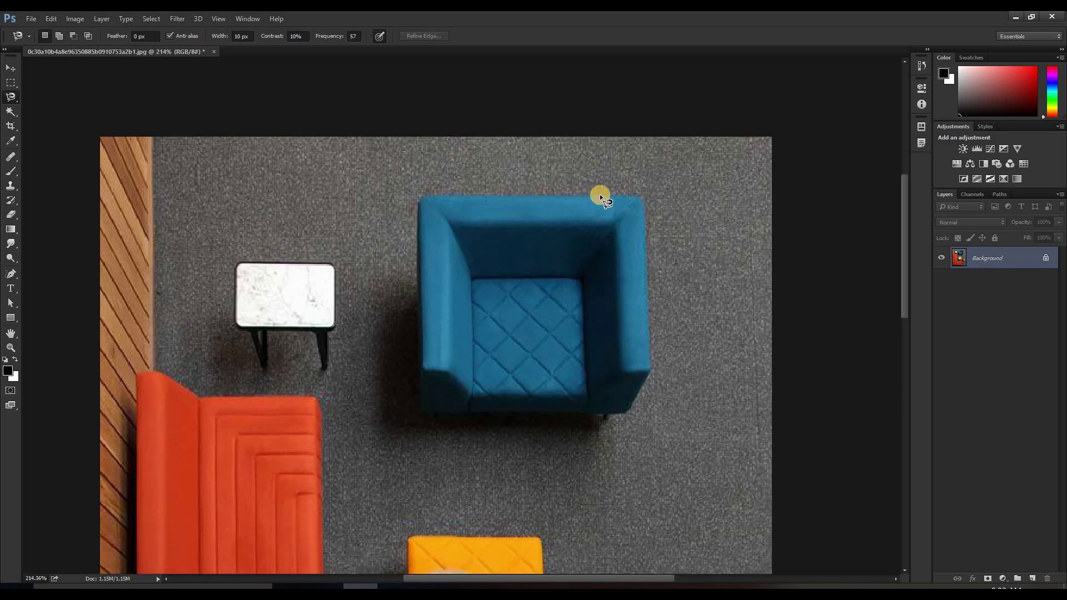
pyautogui.click(421, 195)
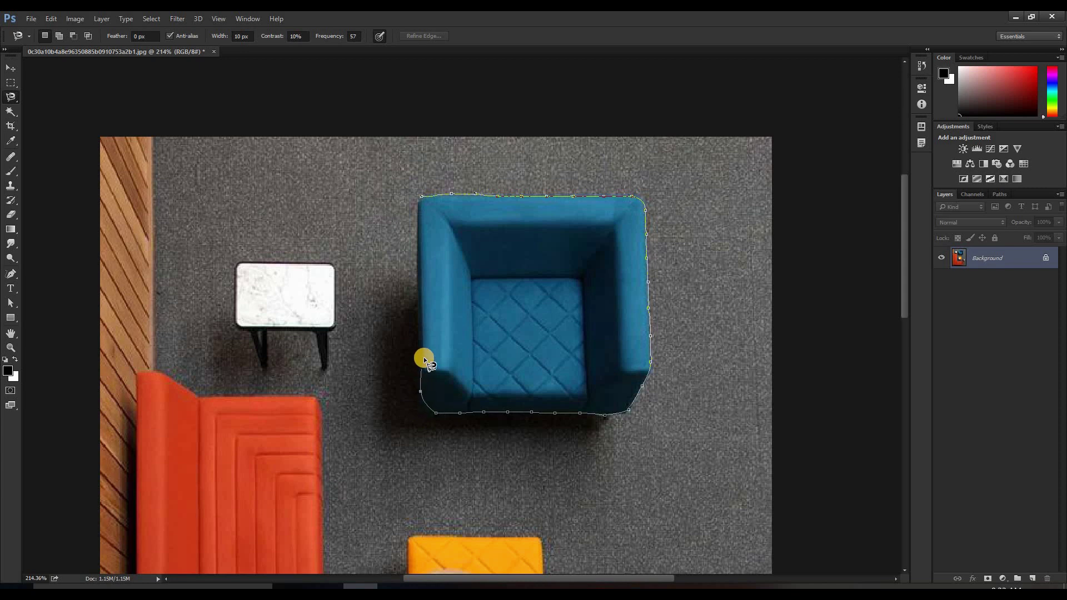
pyautogui.click(419, 195)
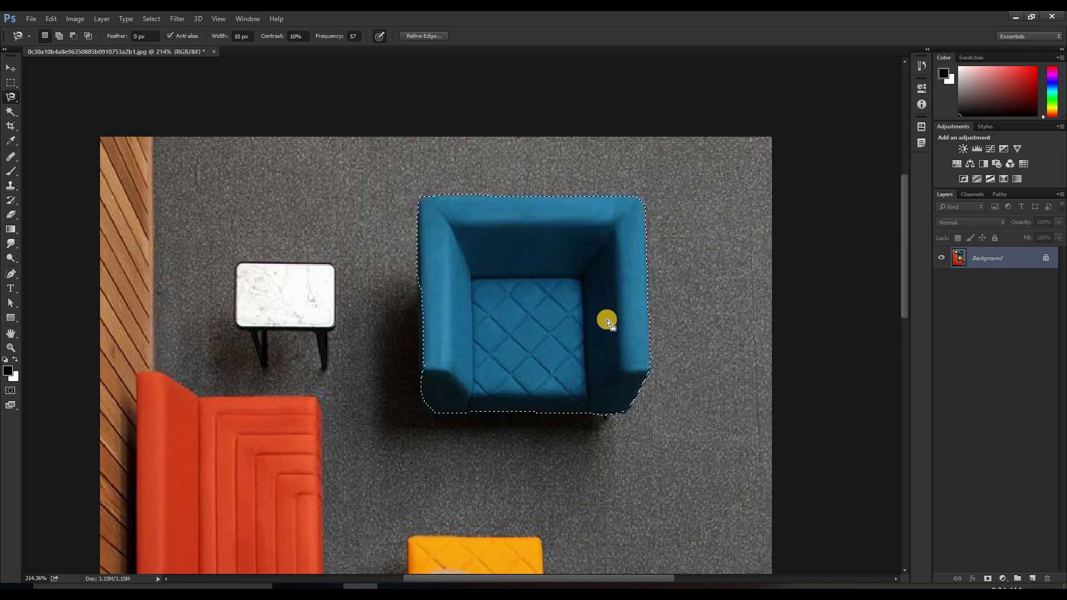
pyautogui.hotkey('ctrl', 'd')
pyautogui.moveTo(11, 96)
pyautogui.mouseDown()
pyautogui.moveTo(61, 98)
pyautogui.moveTo(95, 108)
pyautogui.moveTo(93, 117)
pyautogui.mouseUp()
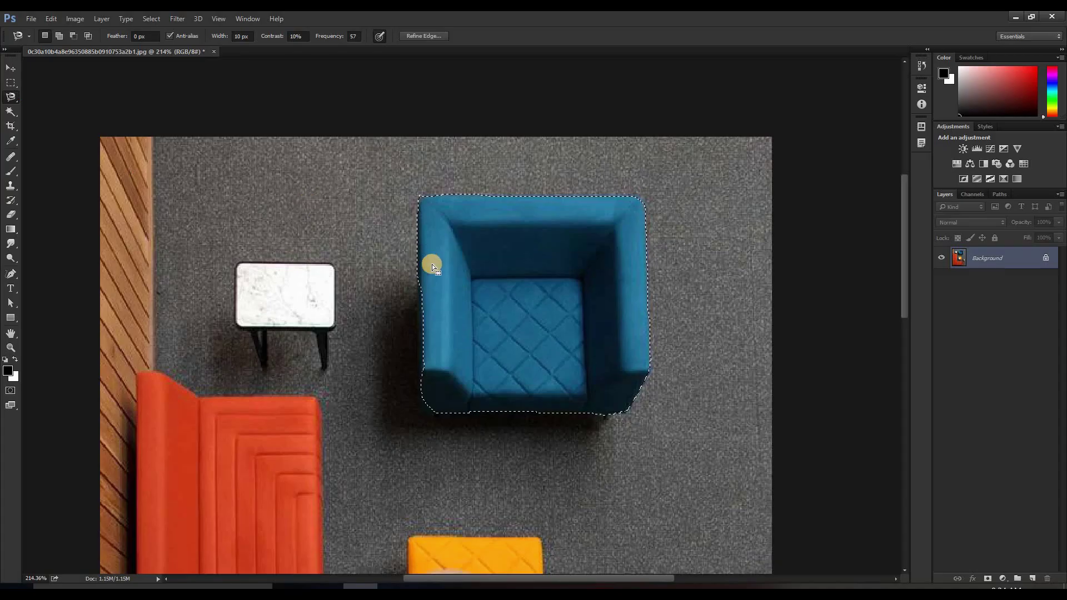
# Add the missed strip along the armchair's left edge to the selection with the Magnetic Lasso tool.
pyautogui.click(425, 319)
pyautogui.scroll(2, 425, 319)
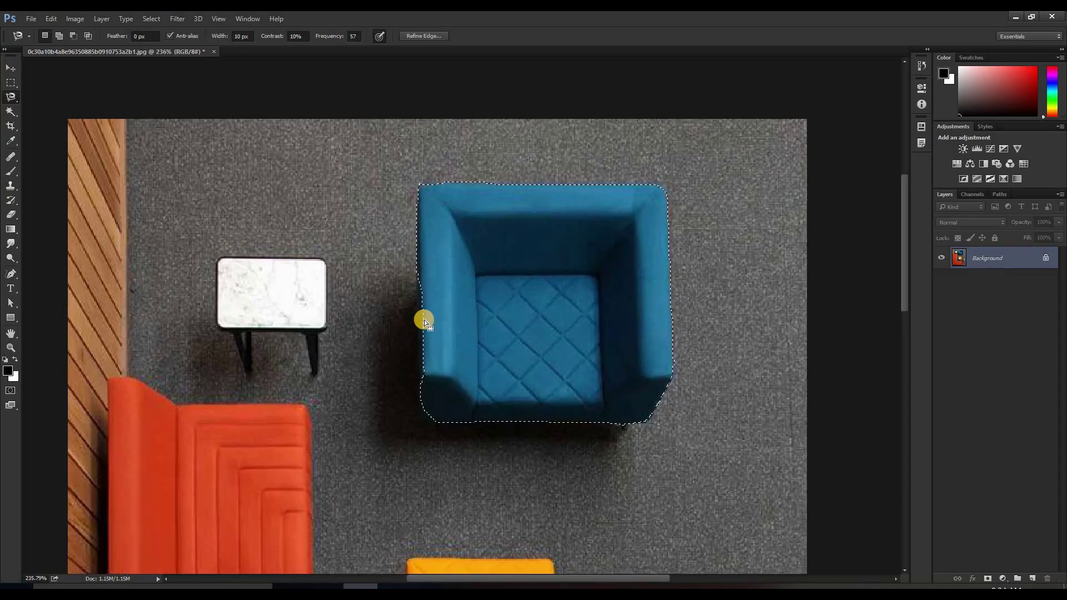
pyautogui.scroll(2, 424, 319)
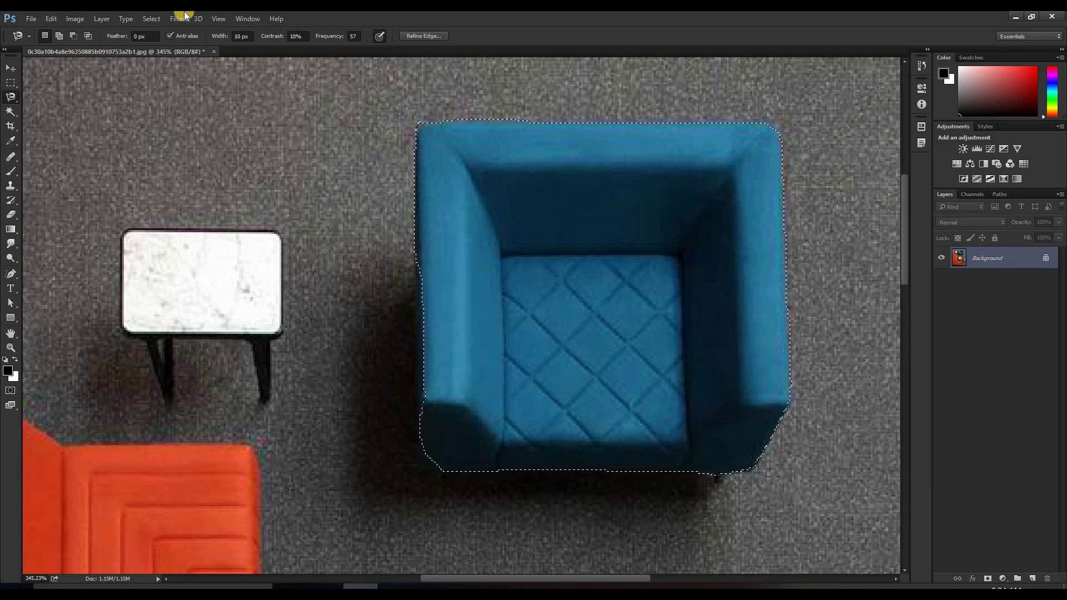
pyautogui.scroll(2, 412, 311)
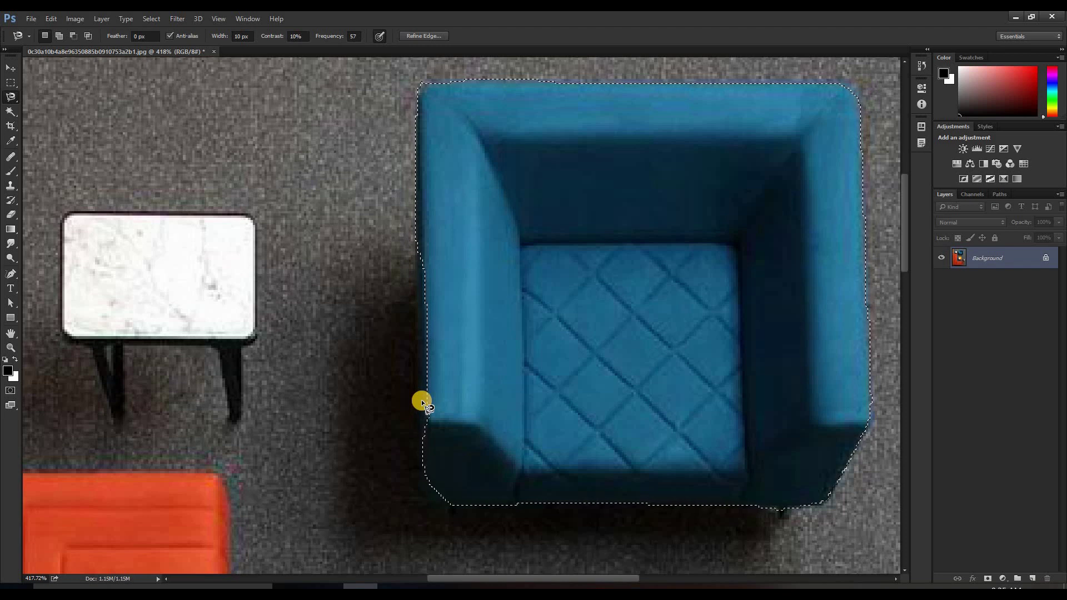
pyautogui.keyDown('shift'); pyautogui.click(415, 243); pyautogui.keyUp('shift')
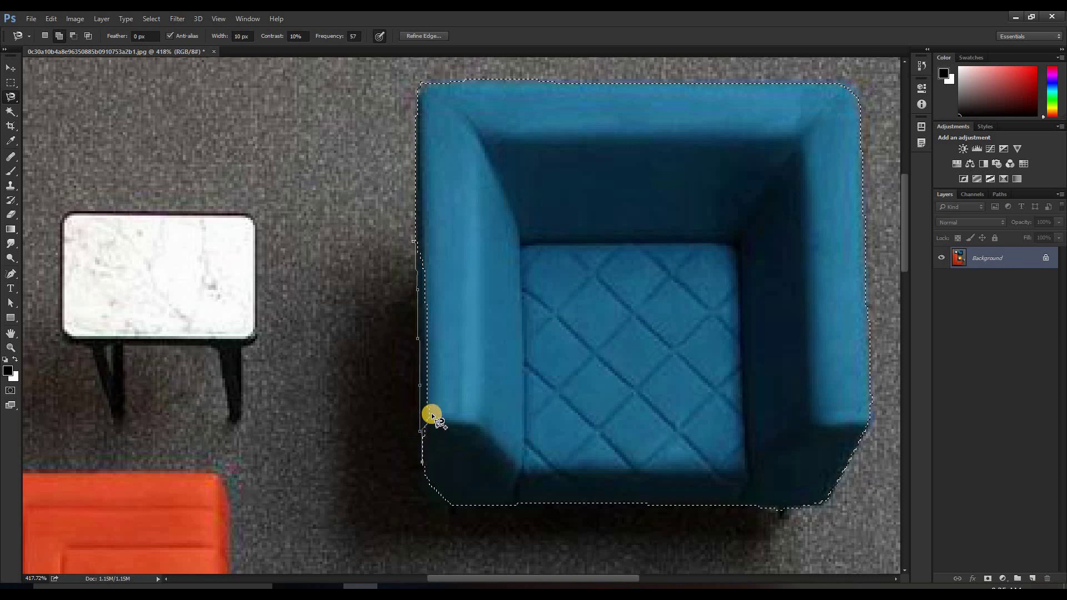
pyautogui.click(416, 241)
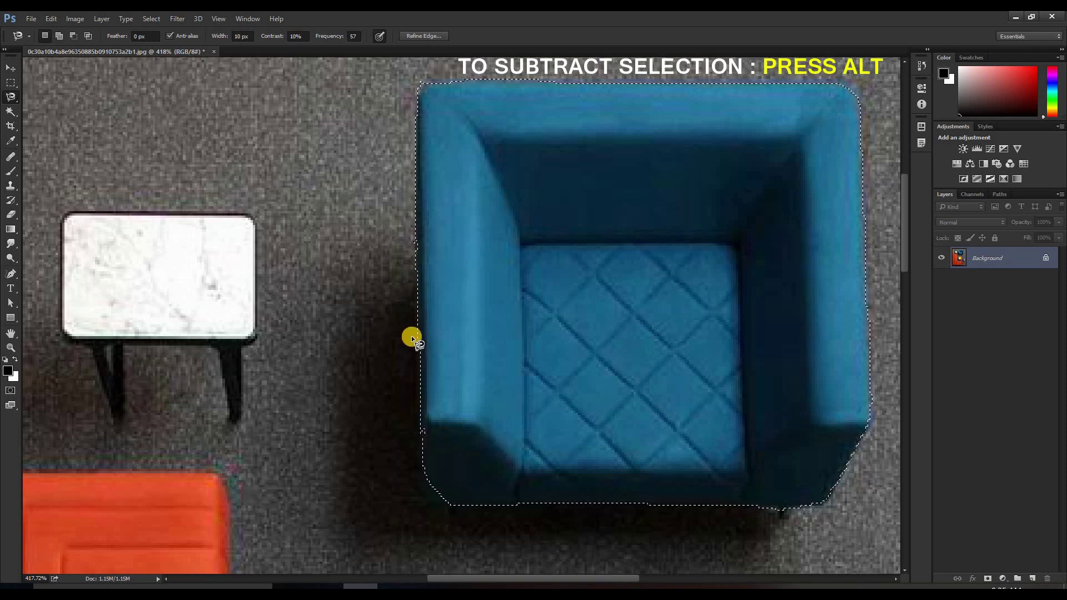
# Switch from the Magnetic Lasso to the Polygonal Lasso tool with nothing selected.
pyautogui.scroll(-5, 406, 305)
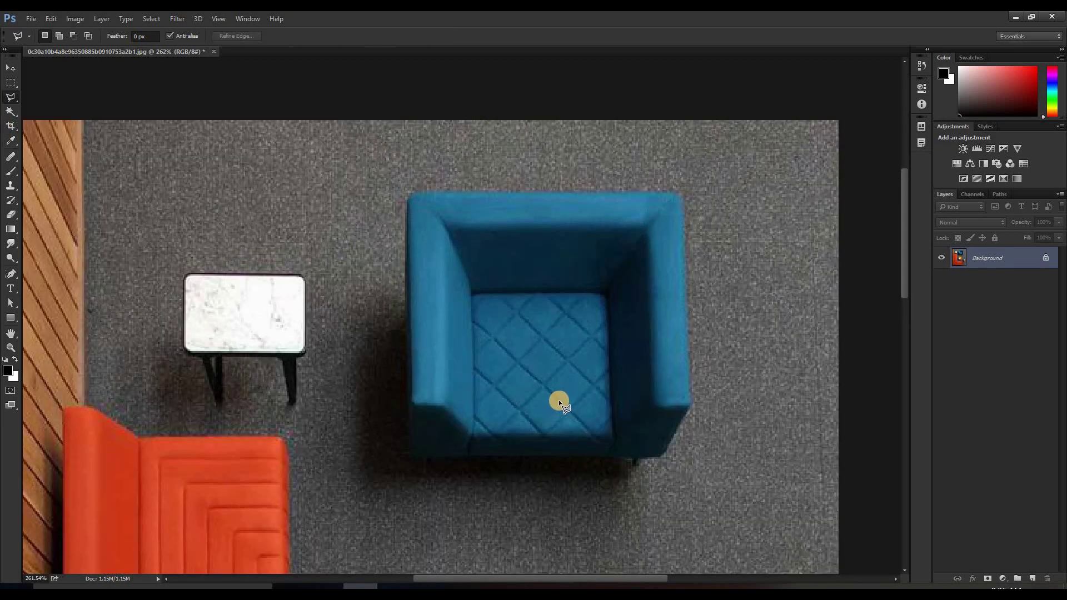
pyautogui.click(11, 97)
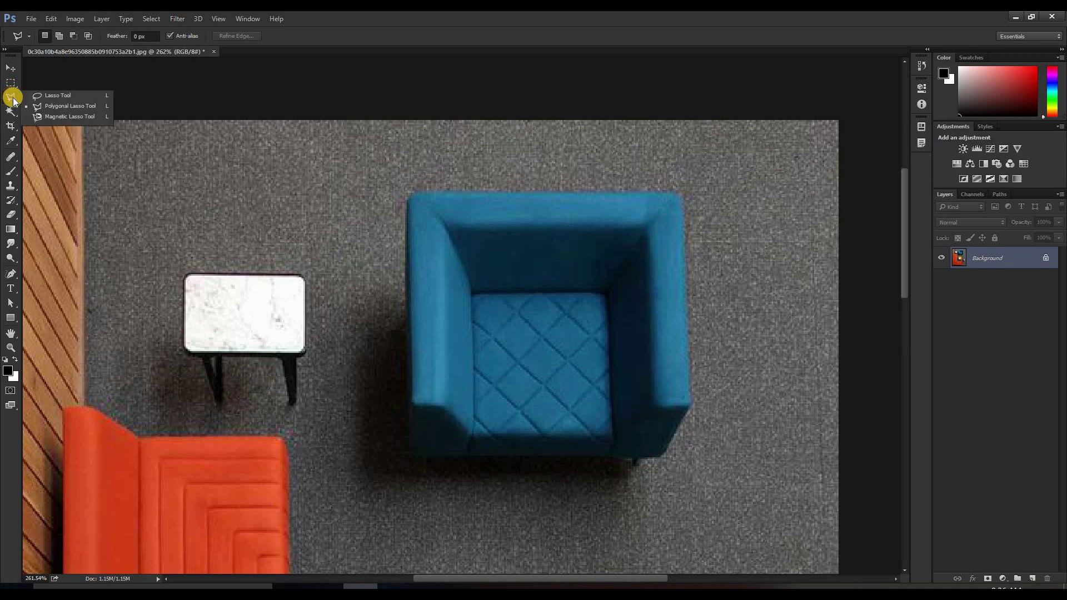
pyautogui.click(41, 104)
pyautogui.click(411, 191)
pyautogui.click(526, 191)
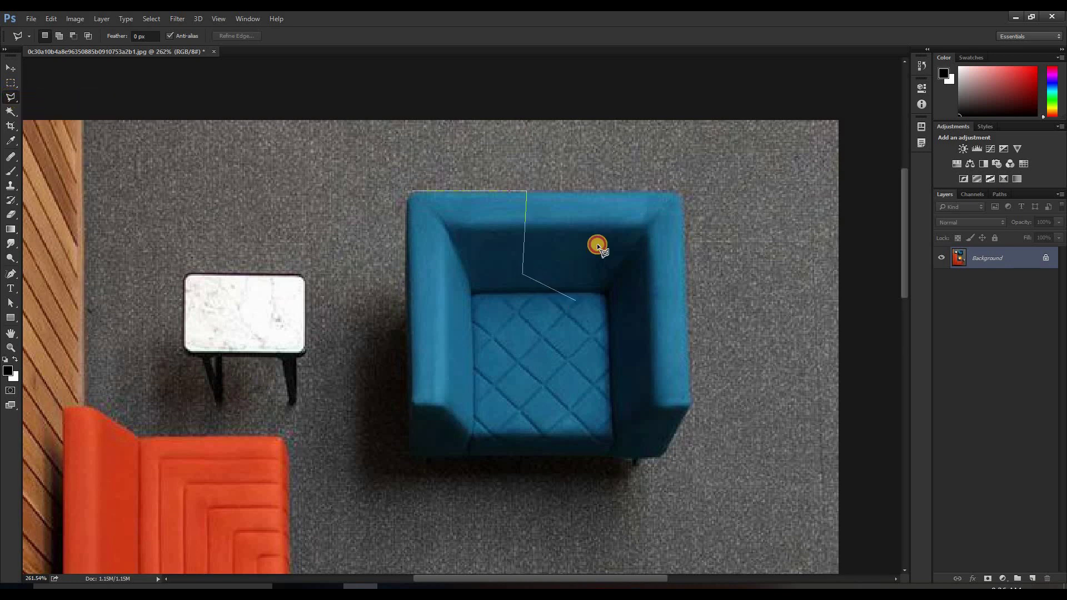
pyautogui.click(599, 242)
pyautogui.click(705, 311)
pyautogui.press('Escape')
# Place a series of Polygonal Lasso points zigzagging across the blue armchair, starting at its upper-left corner.
pyautogui.click(412, 191)
pyautogui.click(512, 192)
pyautogui.click(511, 242)
pyautogui.click(460, 295)
pyautogui.click(538, 353)
pyautogui.click(626, 296)
pyautogui.click(600, 359)
pyautogui.click(548, 374)
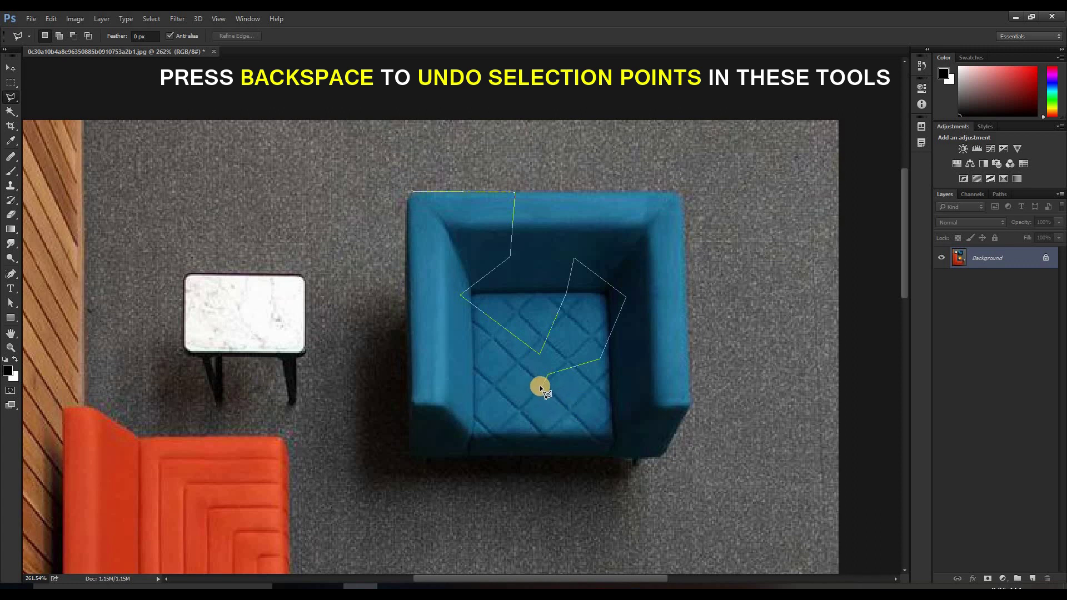
# Remove the most recent Polygonal Lasso points one by one and cancel the unfinished outline.
pyautogui.press('BackSpace')
pyautogui.press('BackSpace')
pyautogui.press('BackSpace')
pyautogui.press('BackSpace')
pyautogui.press('BackSpace')
pyautogui.press('BackSpace')
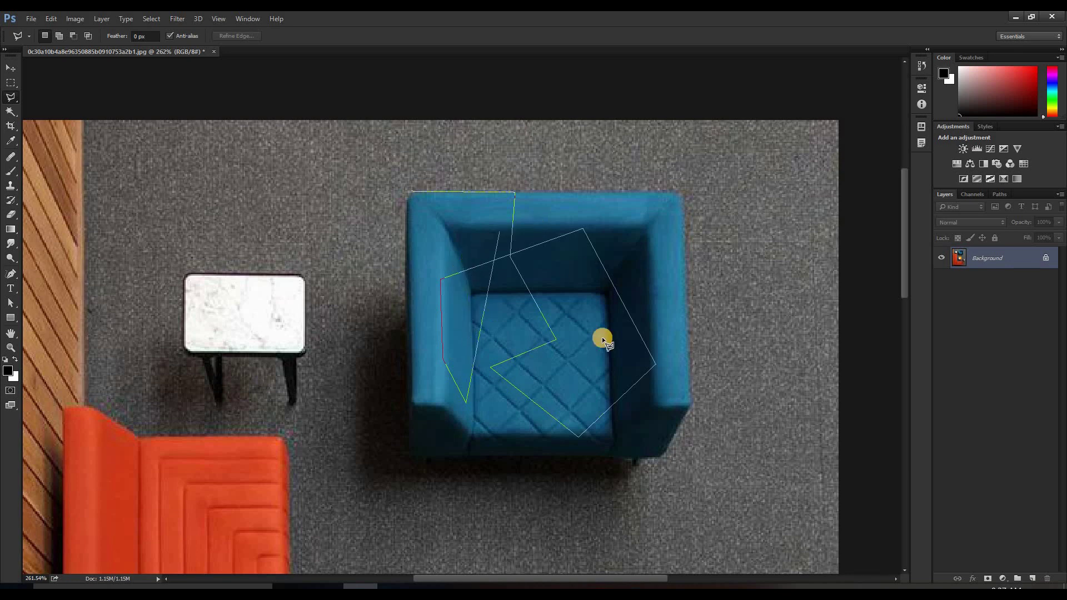
pyautogui.press('Escape')
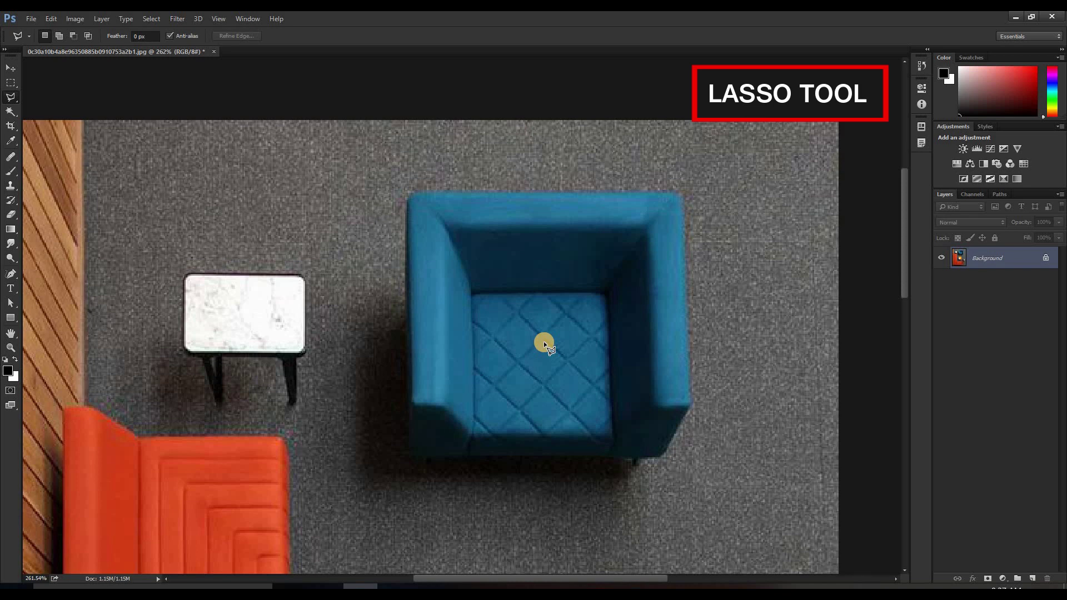
# Switch to the freehand Lasso tool, draw a trial selection by the armchair's upper-left corner and deselect it.
pyautogui.moveTo(10, 95); pyautogui.dragTo(39, 95)
pyautogui.scroll(-2, 364, 207)
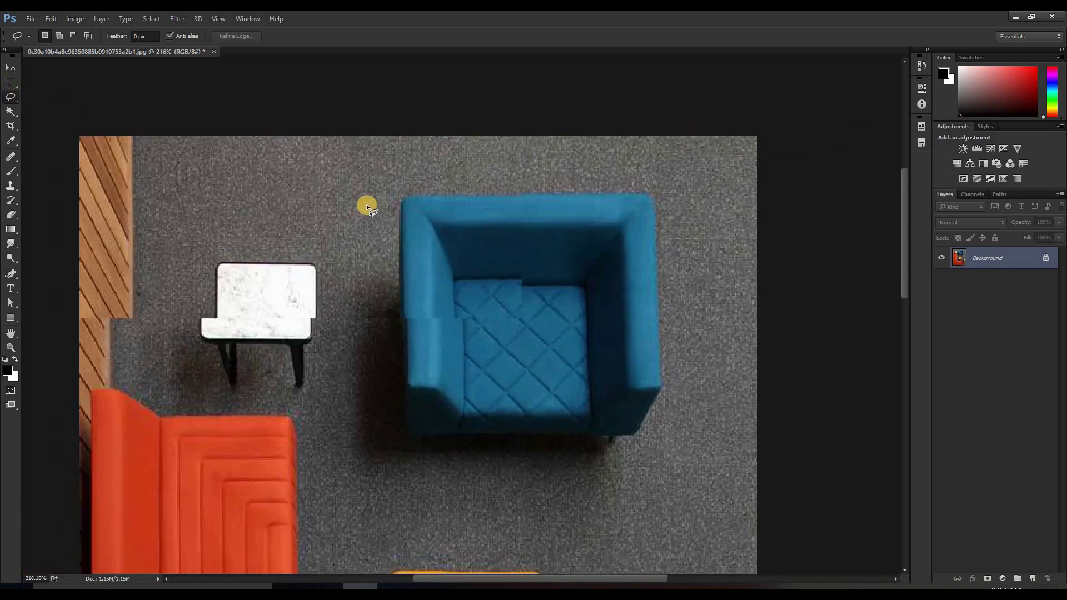
pyautogui.moveTo(374, 189)
pyautogui.mouseDown()
pyautogui.moveTo(318, 276)
pyautogui.moveTo(330, 361)
pyautogui.moveTo(503, 468)
pyautogui.moveTo(673, 344)
pyautogui.moveTo(600, 145)
pyautogui.moveTo(535, 145)
pyautogui.moveTo(387, 184)
pyautogui.moveTo(255, 238)
pyautogui.moveTo(378, 215)
pyautogui.moveTo(378, 240)
pyautogui.mouseUp()
pyautogui.scroll(-2, 467, 228)
pyautogui.click(378, 241)
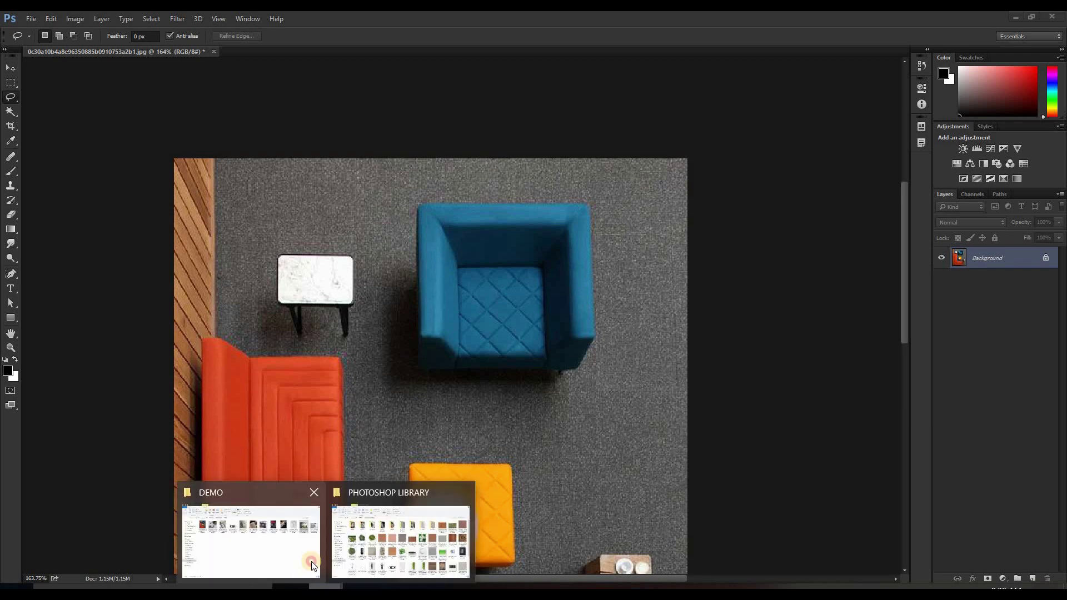
# Open the photo of jumping beach silhouettes from the DEMO folder as a second document.
pyautogui.click(306, 573)
pyautogui.moveTo(918, 200); pyautogui.dragTo(325, 51)
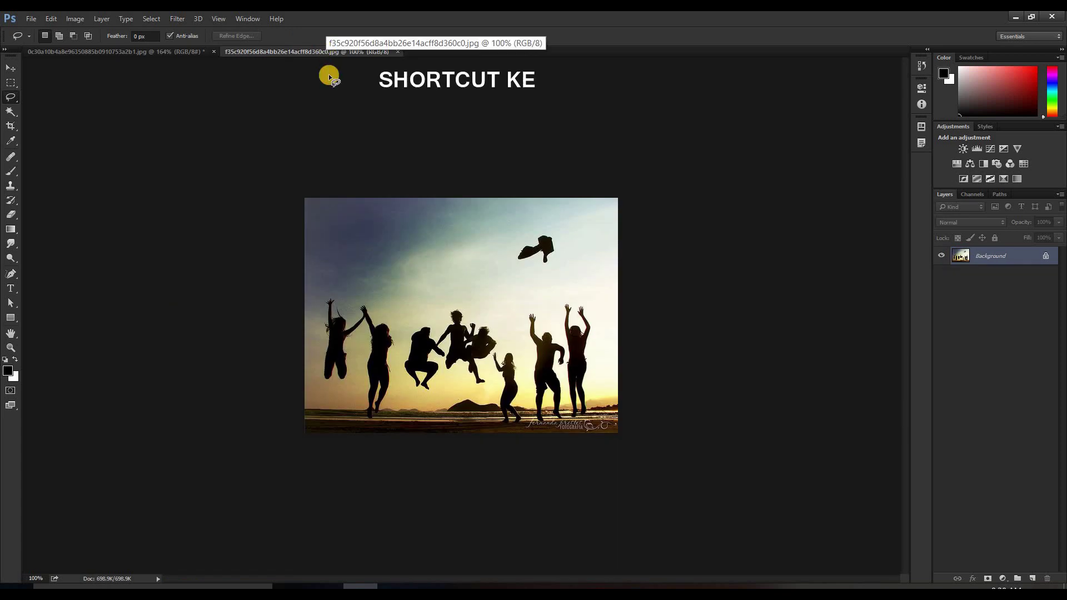
# Draw a freehand Lasso selection around the dark object floating in the sky above the jumping people.
pyautogui.scroll(2, 527, 258)
pyautogui.scroll(1, 526, 259)
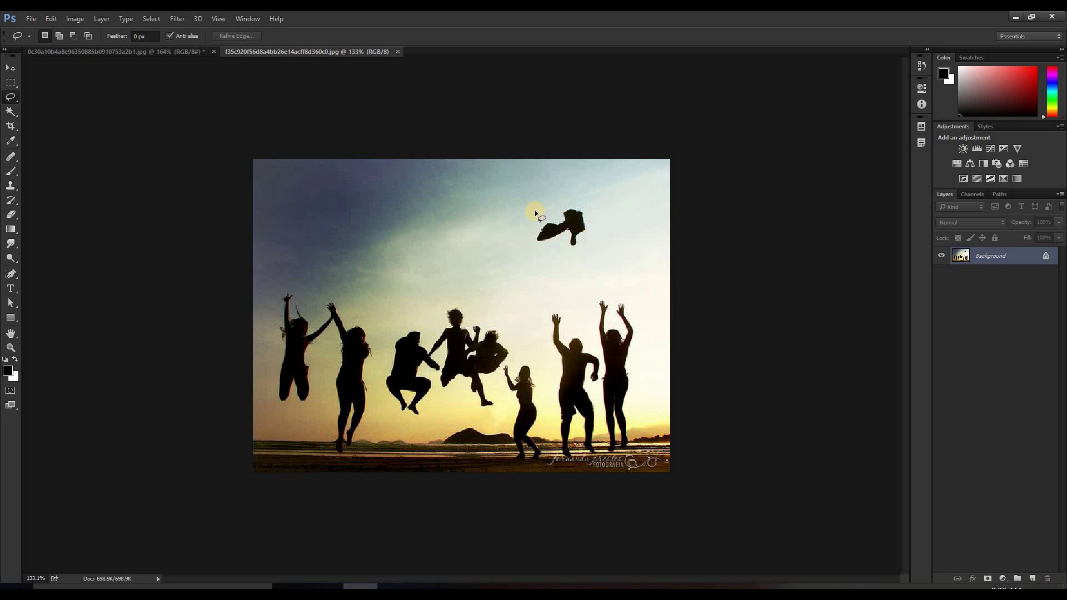
pyautogui.moveTo(537, 253)
pyautogui.mouseDown()
pyautogui.moveTo(586, 278)
pyautogui.moveTo(612, 260)
pyautogui.moveTo(590, 190)
pyautogui.mouseUp()
# Fill the sky selection with Content-Aware contents, Normal mode and 100% opacity to remove the dark object, and deselect.
pyautogui.hotkey('alt', 'e')
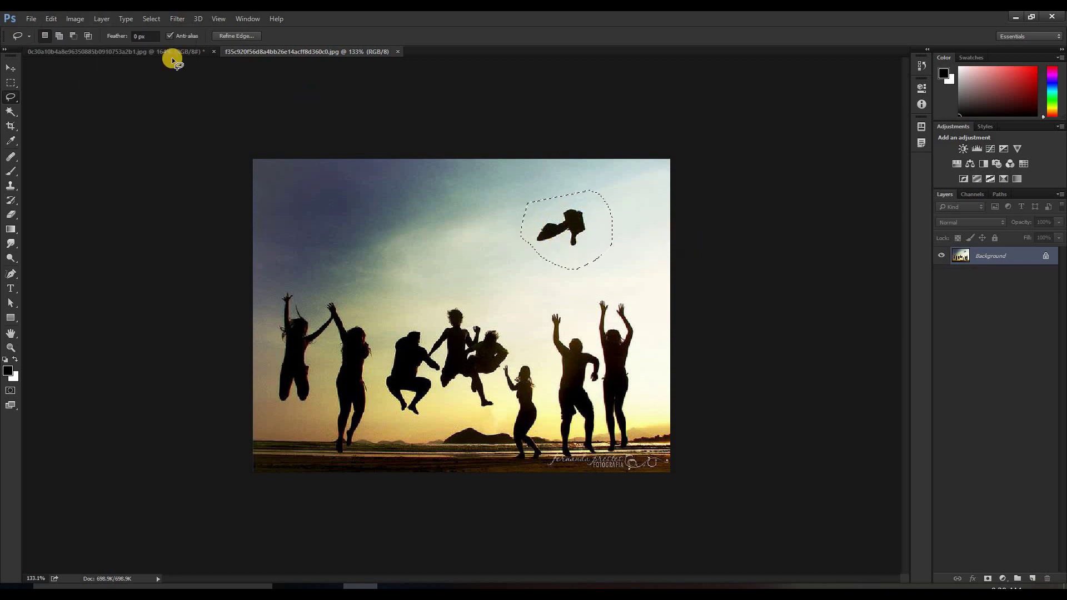
pyautogui.click(52, 19)
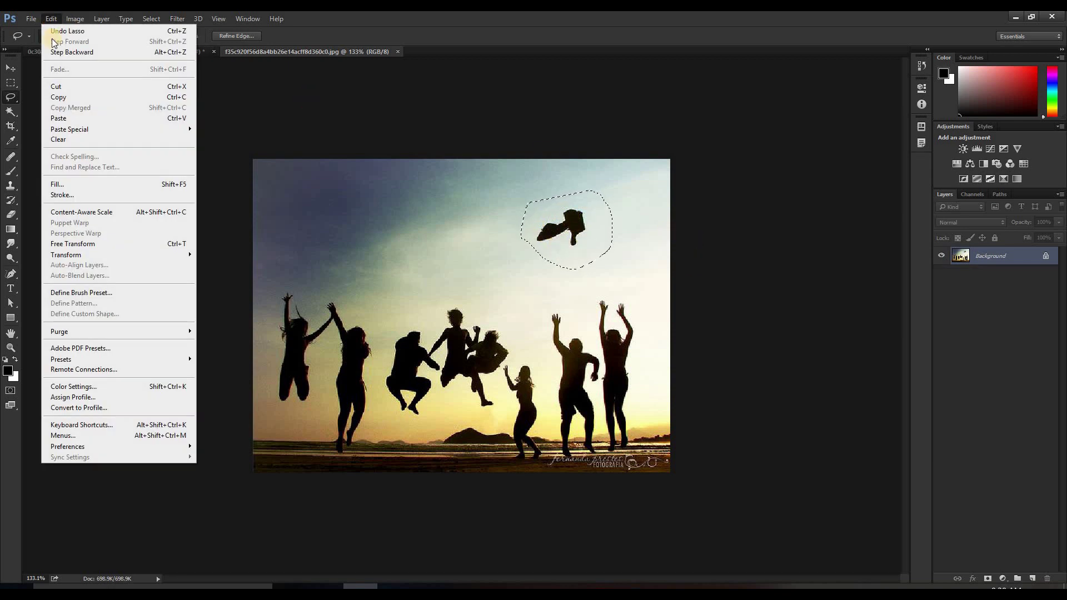
pyautogui.click(104, 184)
pyautogui.moveTo(672, 224); pyautogui.dragTo(717, 232)
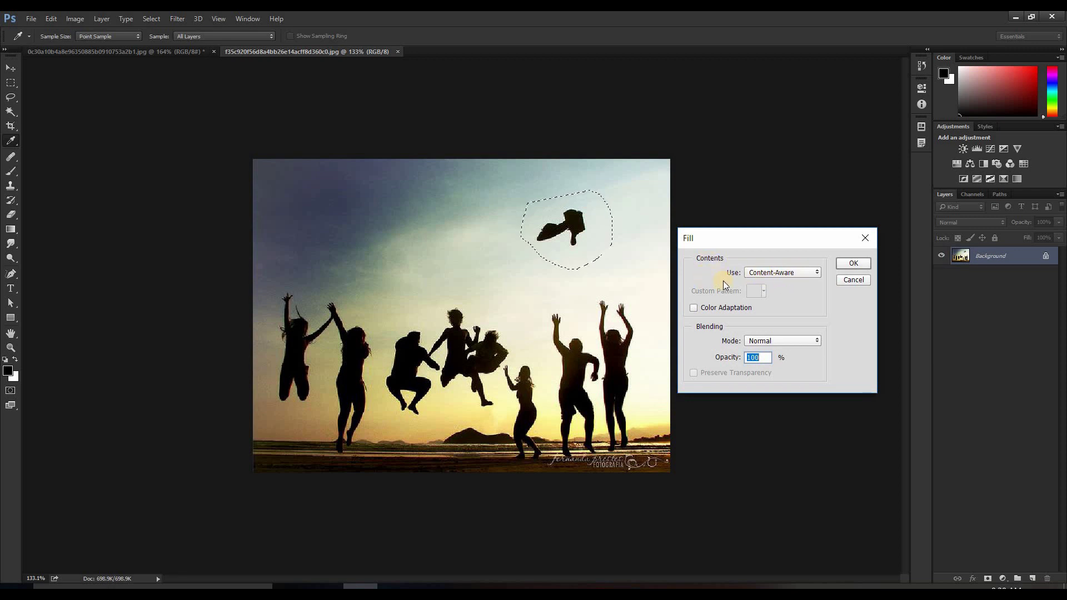
pyautogui.click(806, 273)
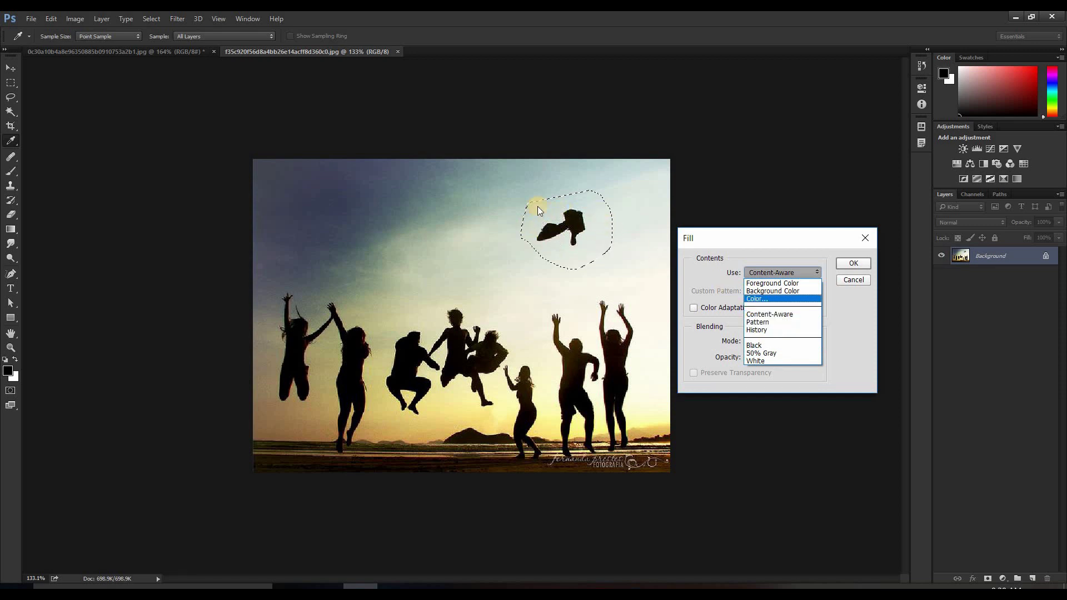
pyautogui.click(848, 304)
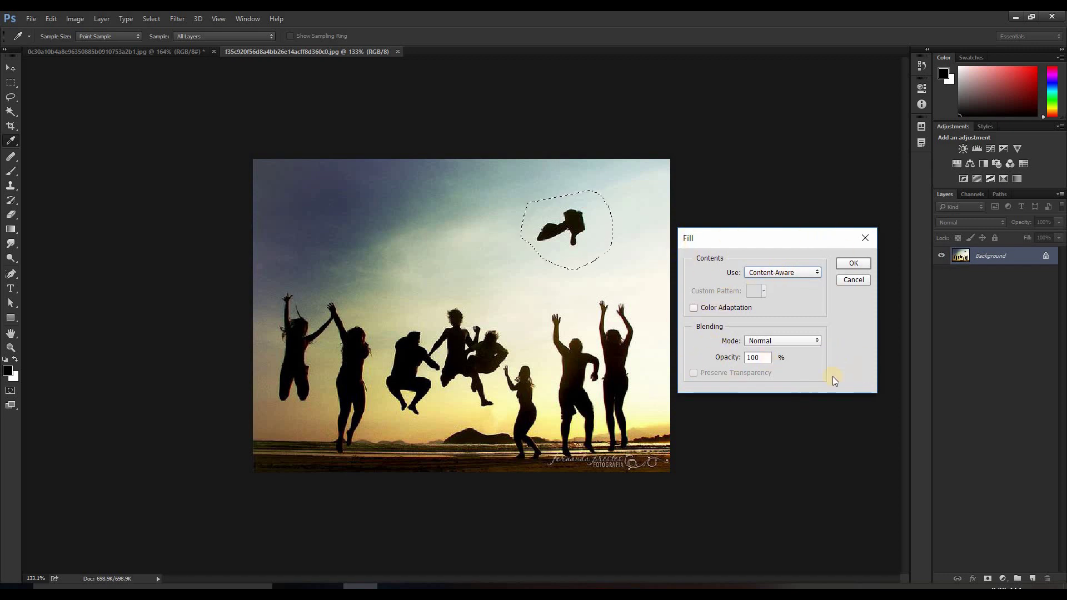
pyautogui.click(850, 263)
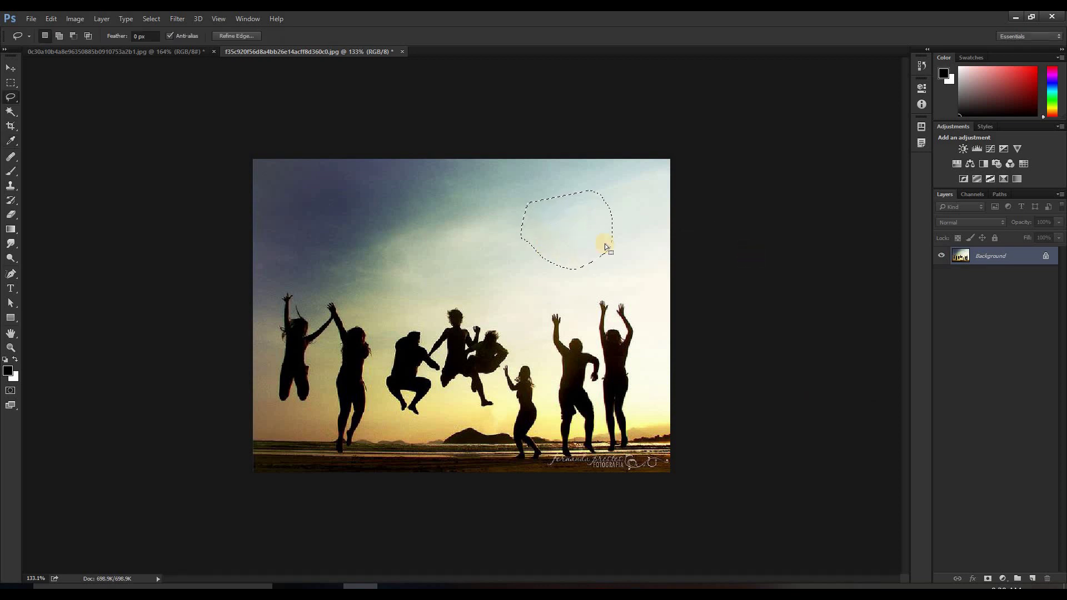
pyautogui.click(609, 285)
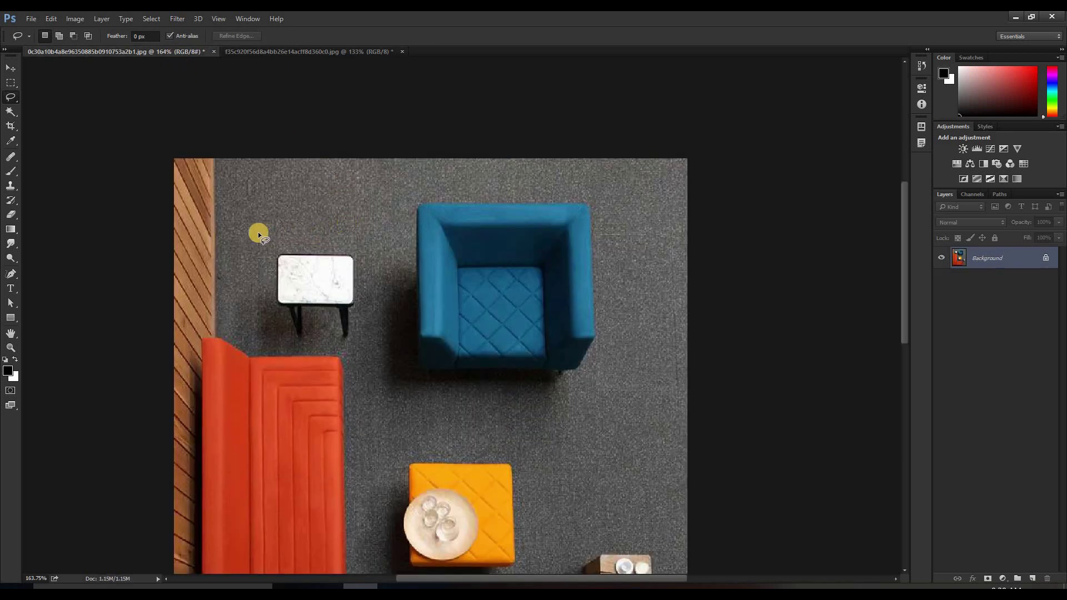
# In the furniture photo, outline the white marble side table with the freehand Lasso and remove it with a Content-Aware fill.
pyautogui.moveTo(259, 234)
pyautogui.mouseDown()
pyautogui.moveTo(262, 299)
pyautogui.moveTo(285, 342)
pyautogui.mouseUp()
pyautogui.moveTo(365, 337)
pyautogui.mouseDown()
pyautogui.moveTo(357, 242)
pyautogui.moveTo(296, 229)
pyautogui.mouseUp()
pyautogui.click(46, 20)
pyautogui.click(90, 181)
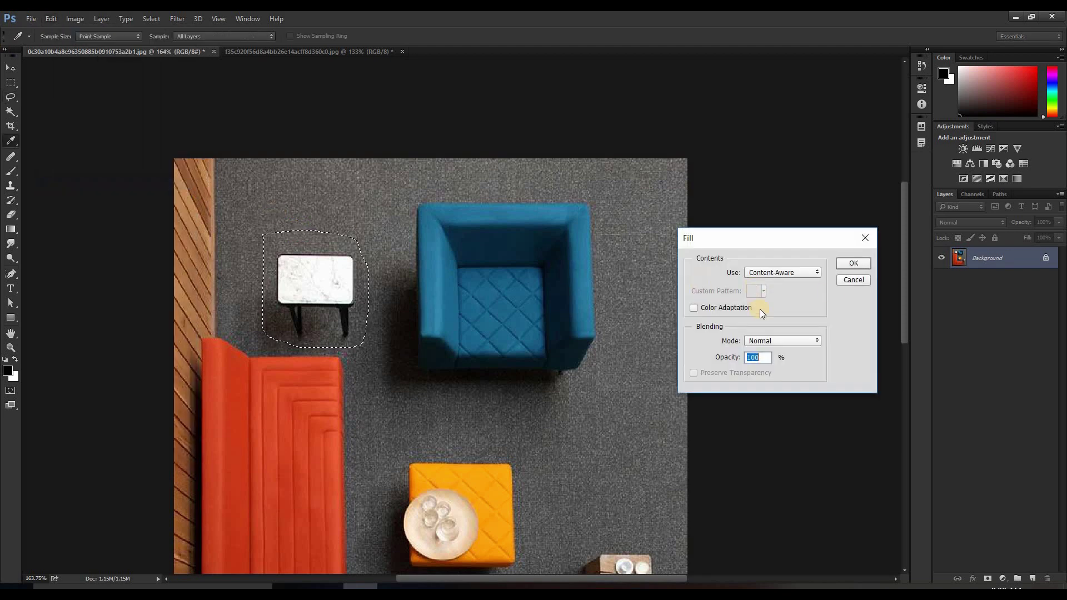
pyautogui.click(853, 263)
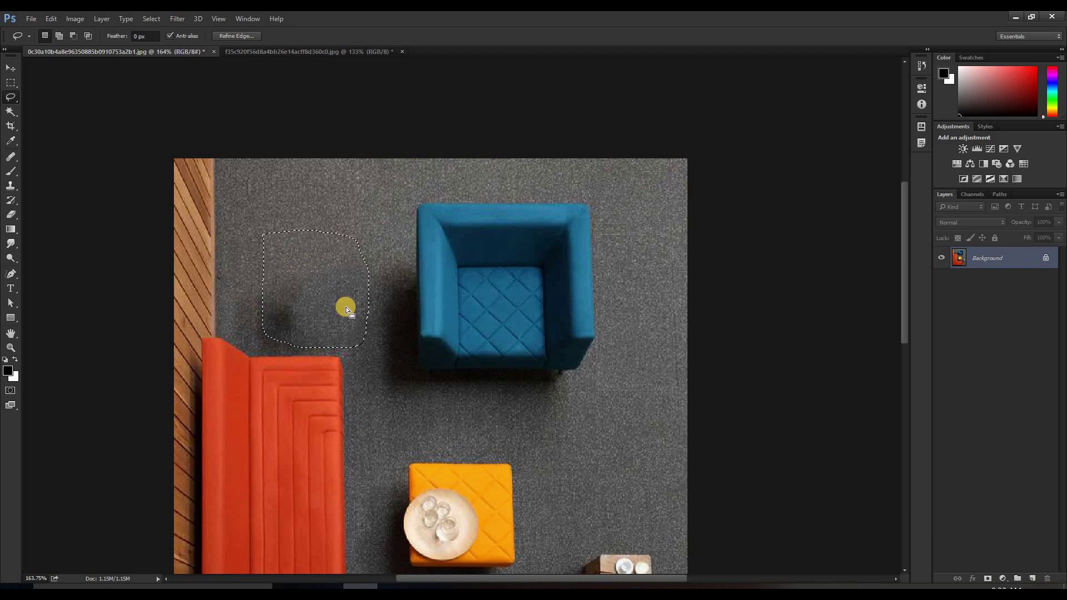
pyautogui.hotkey('ctrl', 'd')
# Examine the filled carpet patch above the red sofa and undo the removal of the marble side table.
pyautogui.scroll(3, 259, 324)
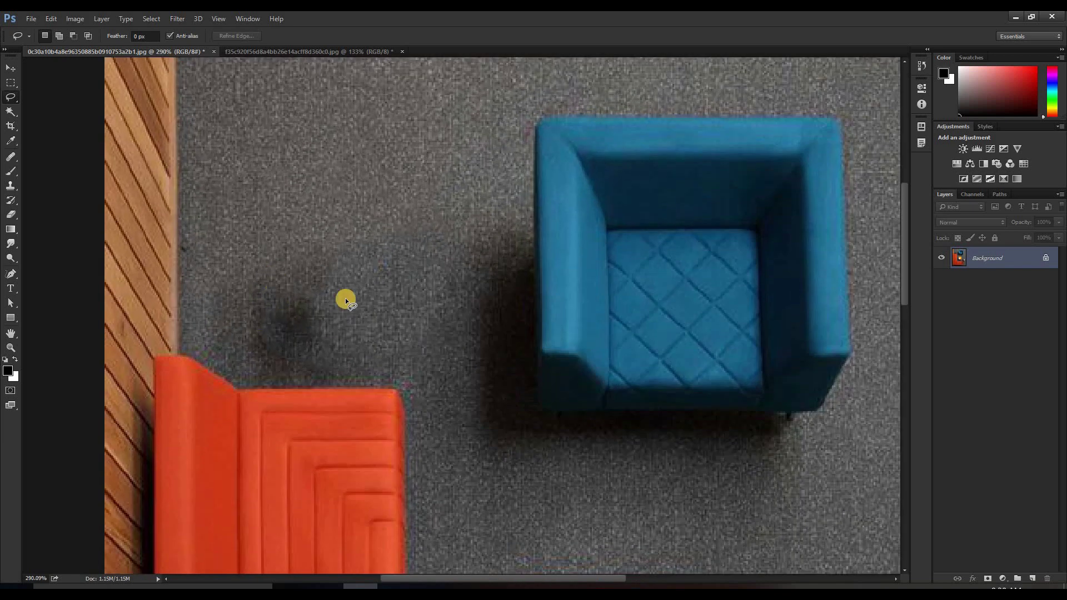
pyautogui.scroll(-3, 287, 332)
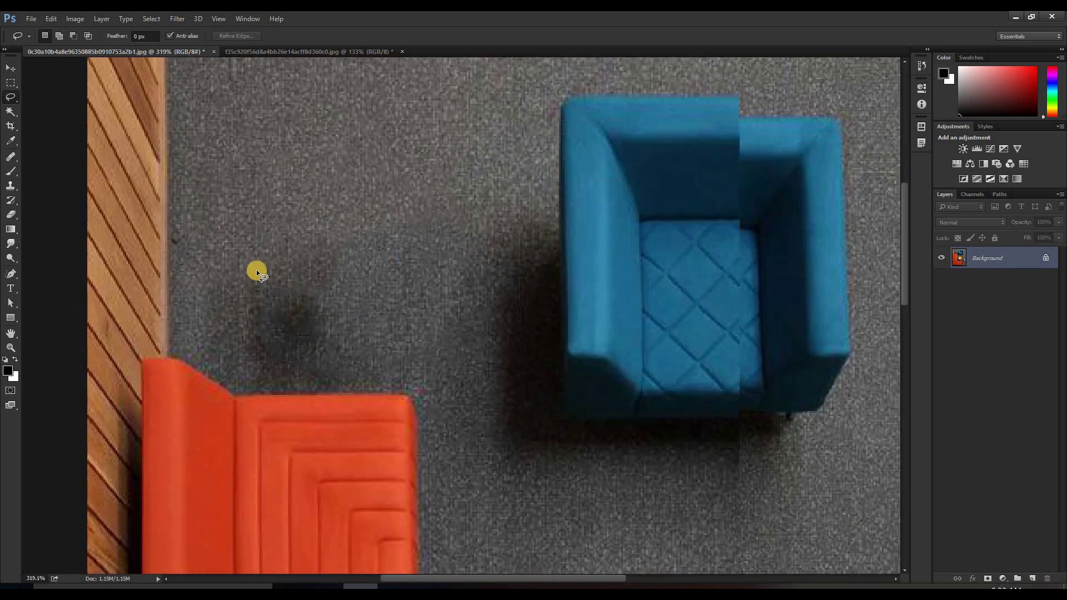
pyautogui.scroll(-1, 301, 308)
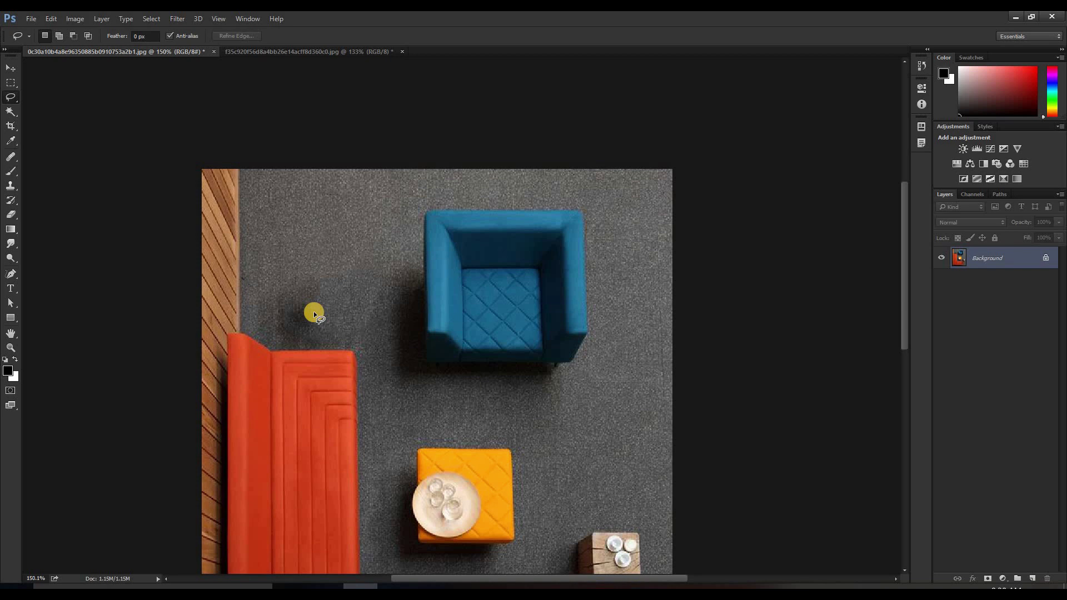
pyautogui.scroll(-2, 355, 248)
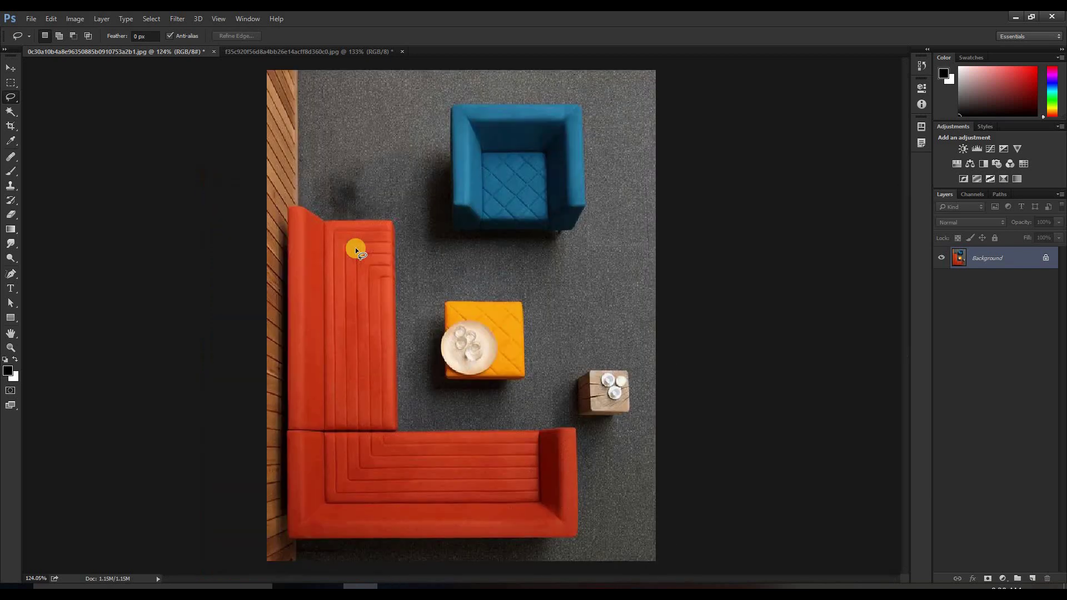
pyautogui.scroll(1, 550, 284)
pyautogui.scroll(-1, 557, 298)
pyautogui.hotkey('ctrl', 'z')
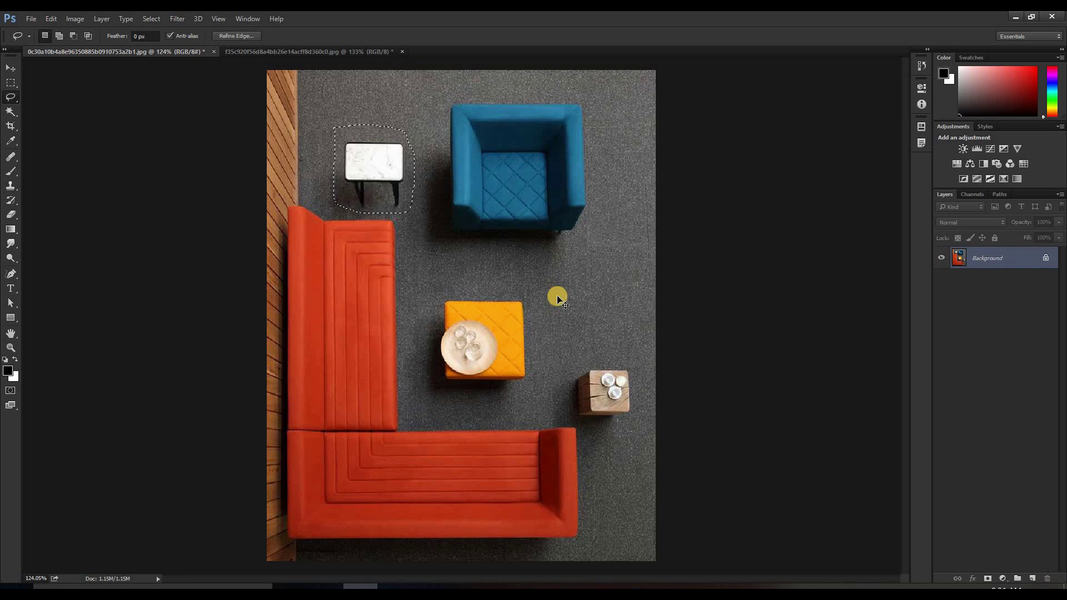
# Select the blue armchair with the Magic Wand at tolerance 32, adding its inner back, side panels and dark lower corner, and deselect.
pyautogui.click(10, 113)
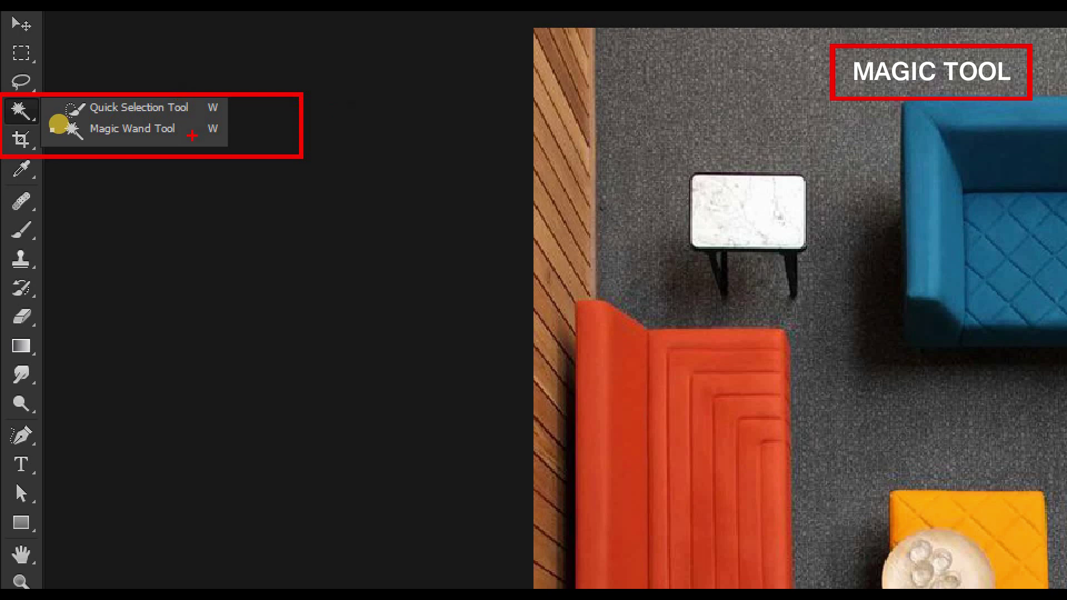
pyautogui.click(146, 128)
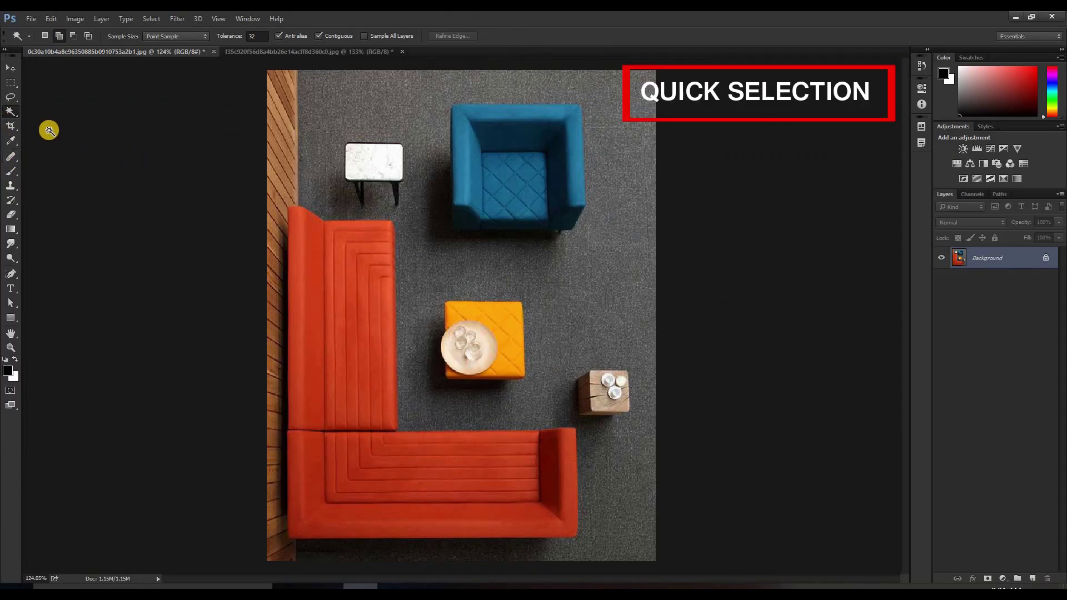
pyautogui.click(463, 118)
pyautogui.scroll(5, 463, 118)
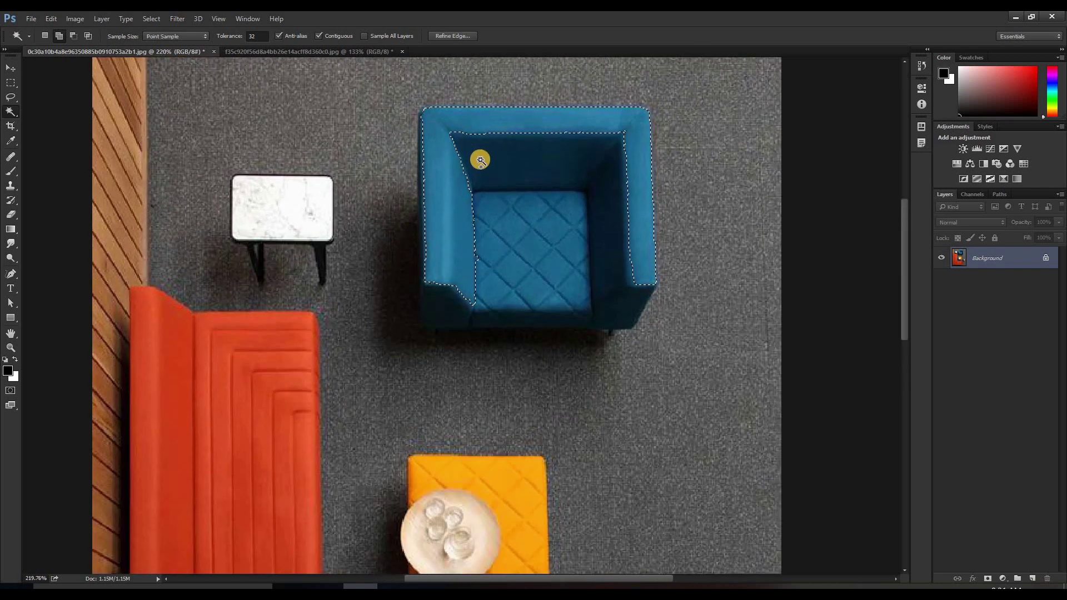
pyautogui.click(481, 161)
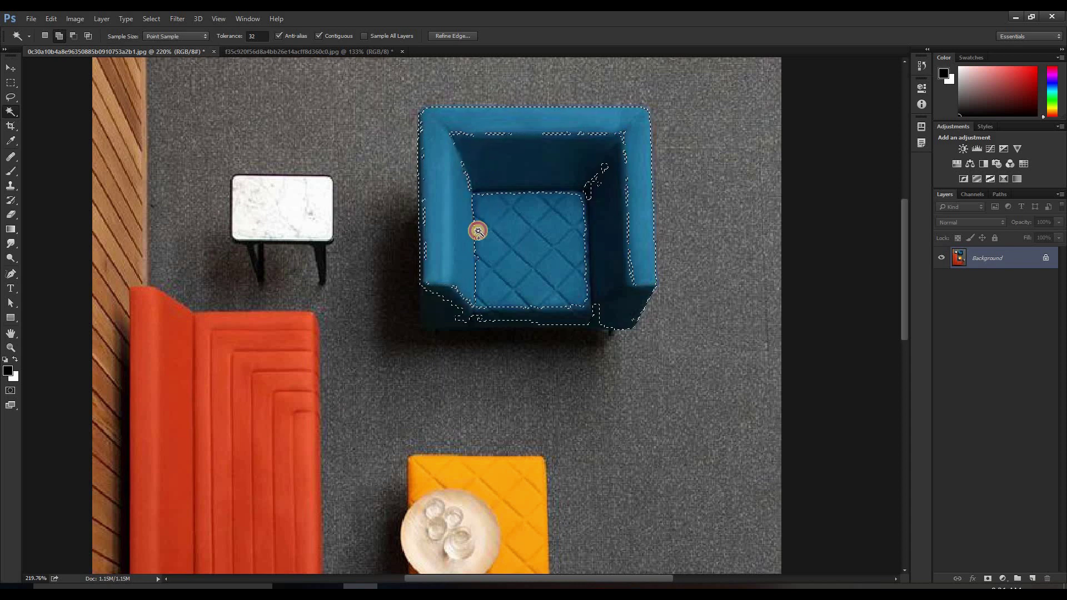
pyautogui.click(431, 304)
pyautogui.click(602, 193)
pyautogui.click(471, 238)
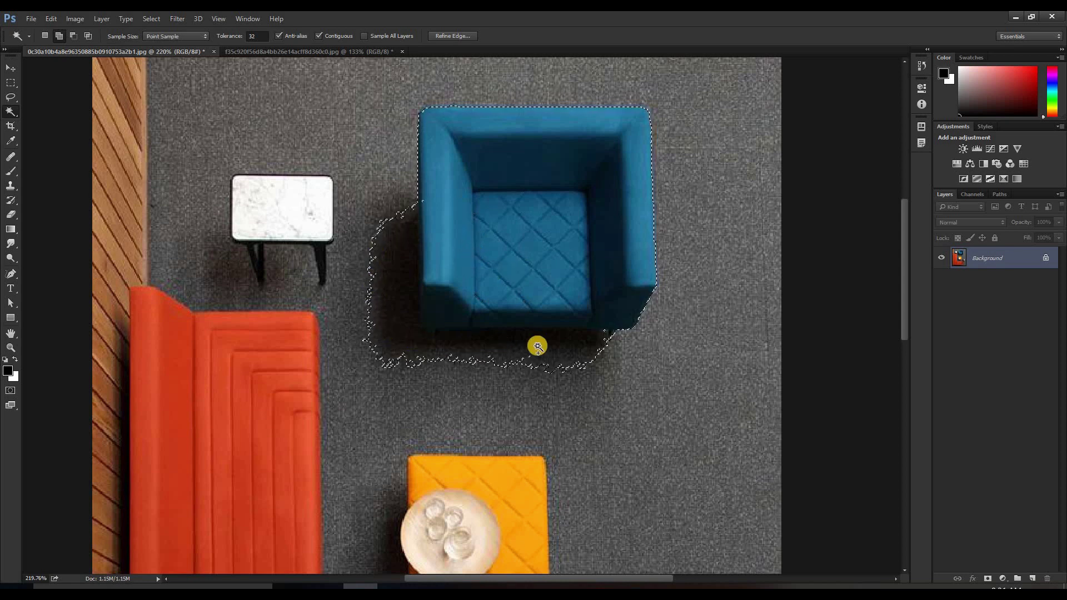
pyautogui.scroll(3, 421, 331)
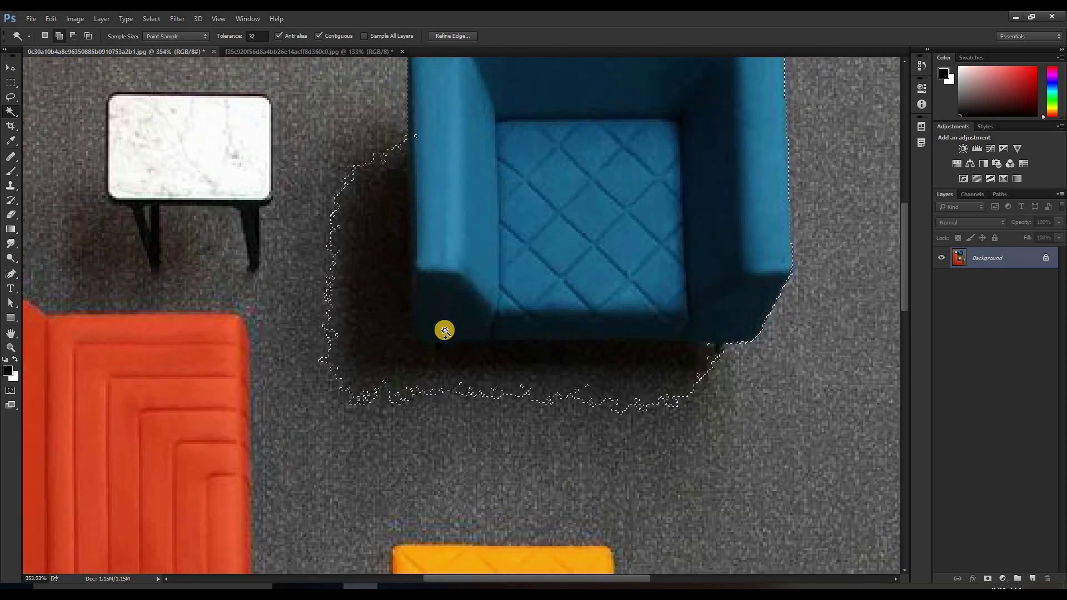
pyautogui.scroll(-5, 431, 304)
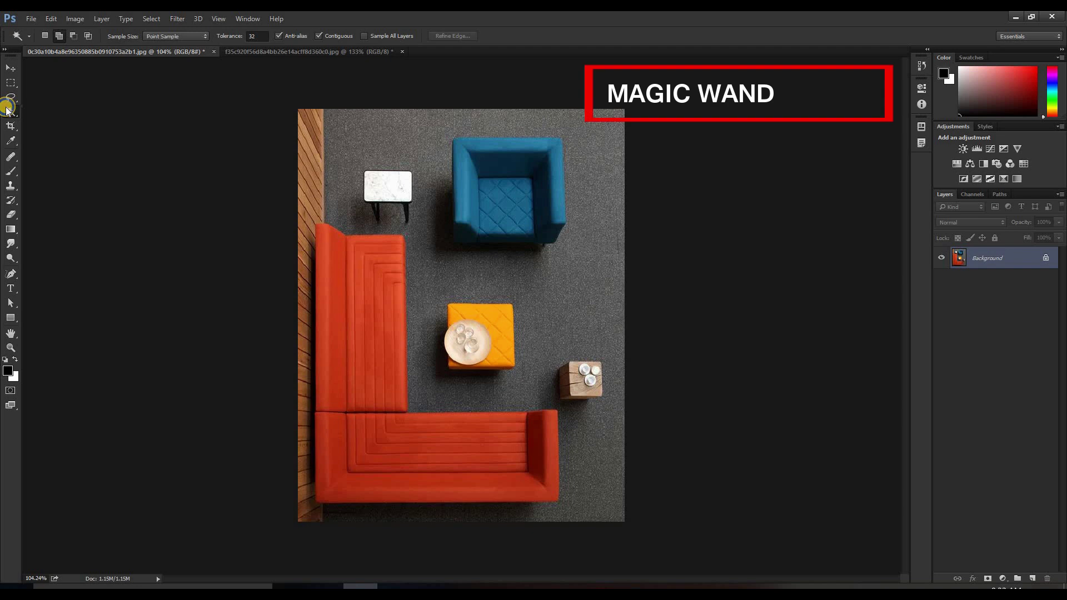
# Select the white marble tabletop with the Magic Wand, extend the selection with Similar to matching pixels, and deselect.
pyautogui.moveTo(7, 109)
pyautogui.mouseDown()
pyautogui.moveTo(43, 112)
pyautogui.moveTo(47, 122)
pyautogui.mouseUp()
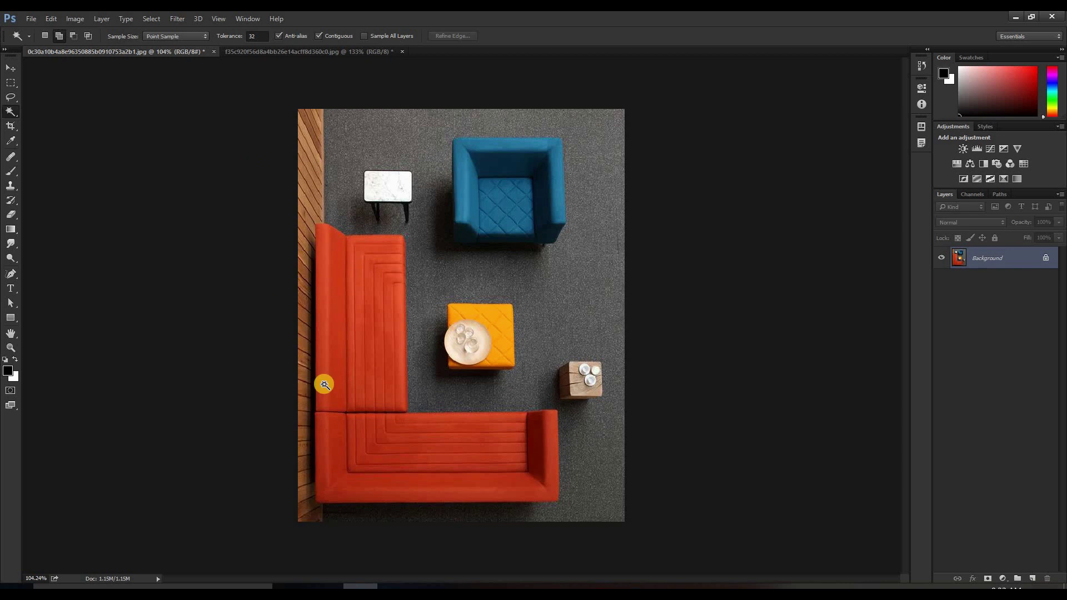
pyautogui.scroll(4, 448, 130)
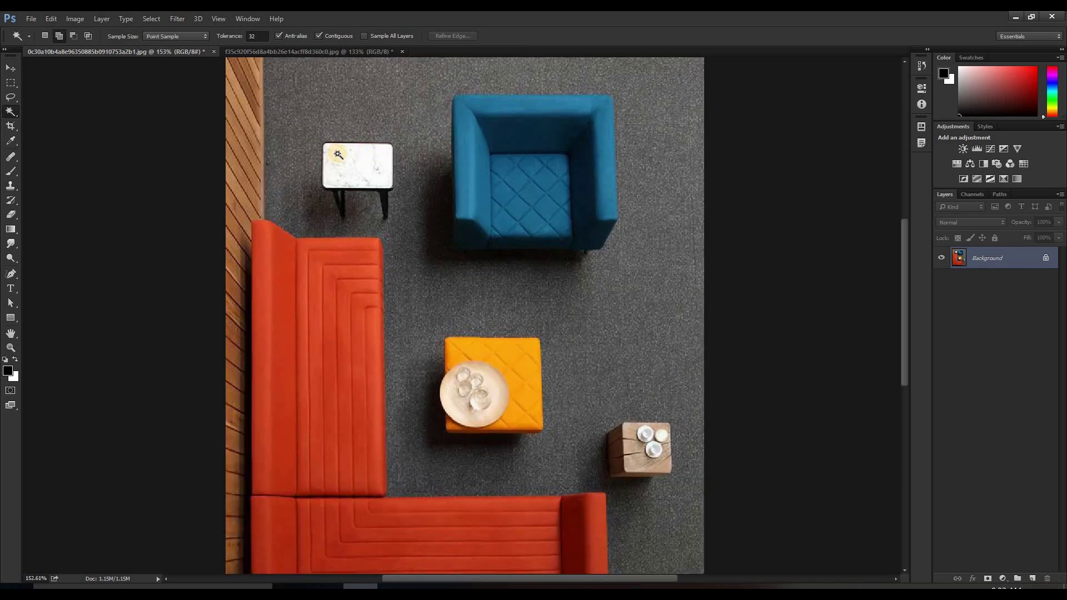
pyautogui.click(363, 159)
pyautogui.rightClick(364, 161)
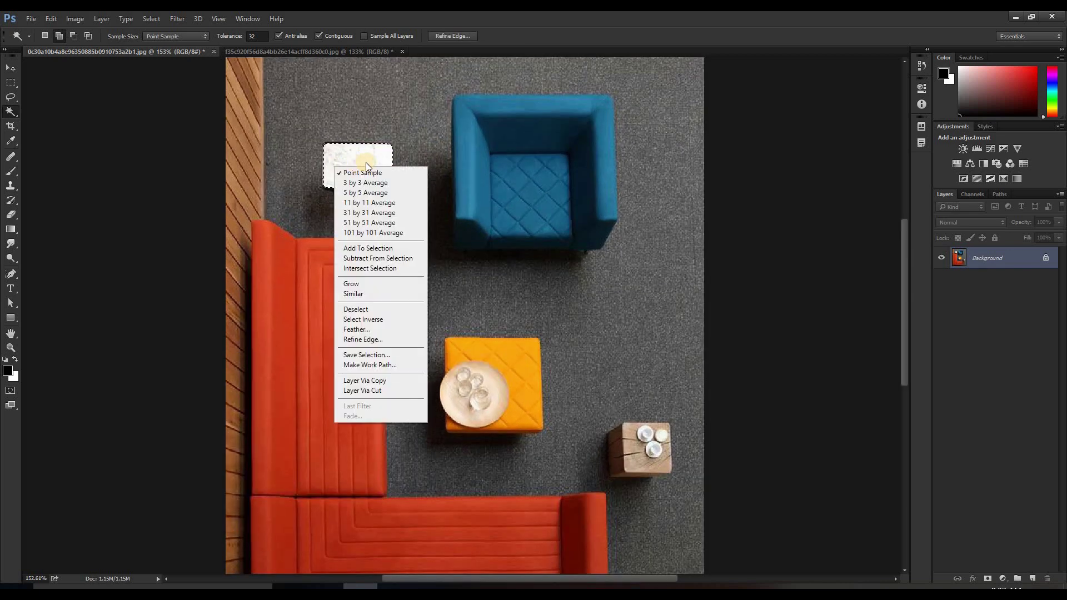
pyautogui.click(410, 293)
pyautogui.scroll(-3, 398, 311)
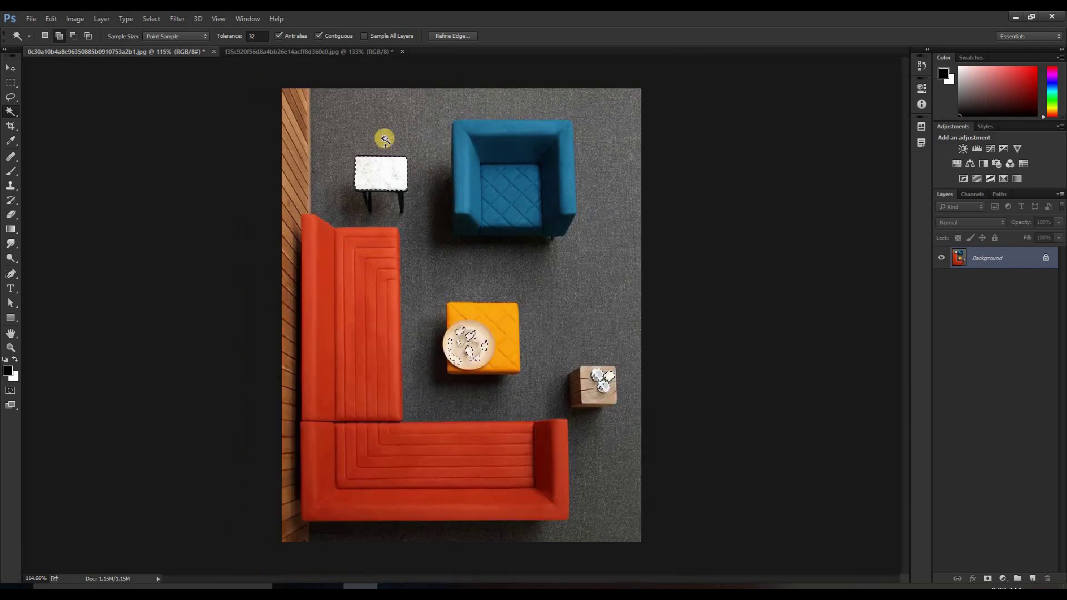
pyautogui.scroll(3, 441, 333)
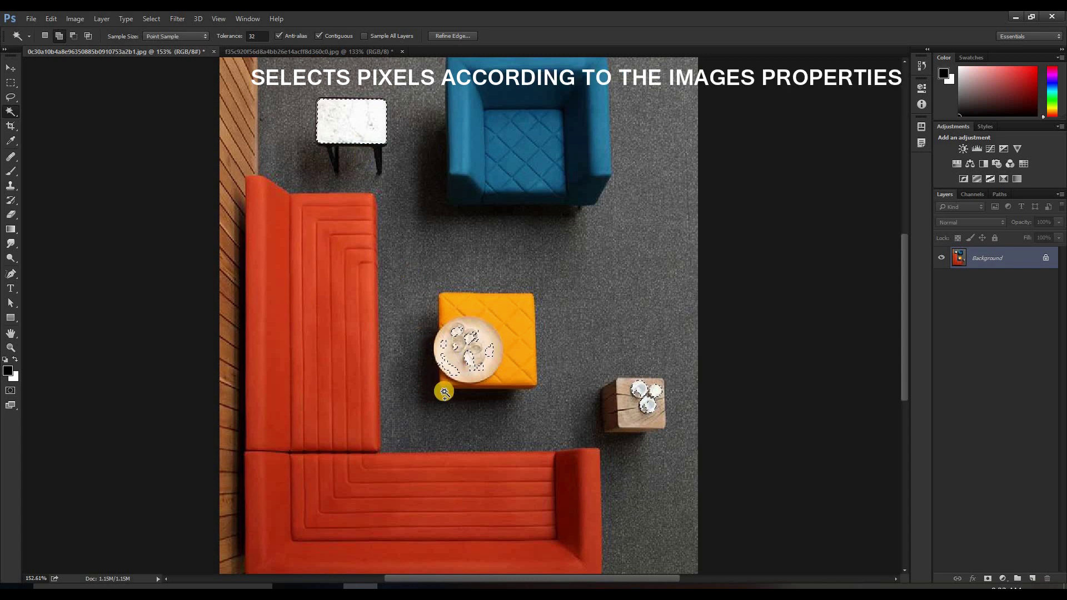
pyautogui.scroll(-2, 459, 429)
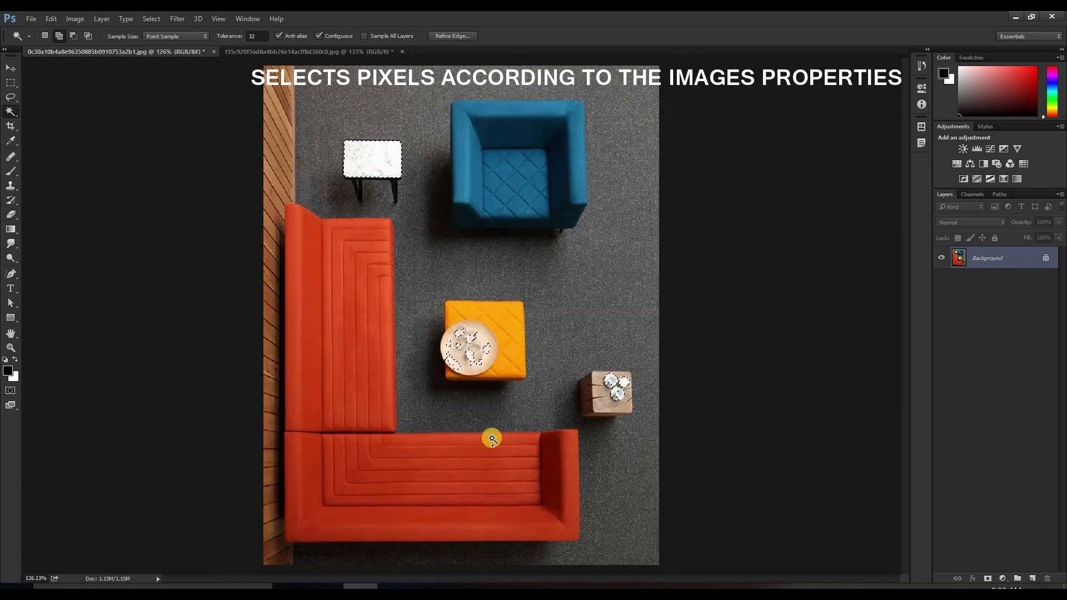
pyautogui.hotkey('ctrl', 'd')
# Select the grey carpet with the Magic Wand and extend the selection to all matching pixels with Similar.
pyautogui.scroll(-2, 458, 107)
pyautogui.scroll(2, 458, 107)
pyautogui.scroll(-1, 355, 134)
pyautogui.click(340, 122)
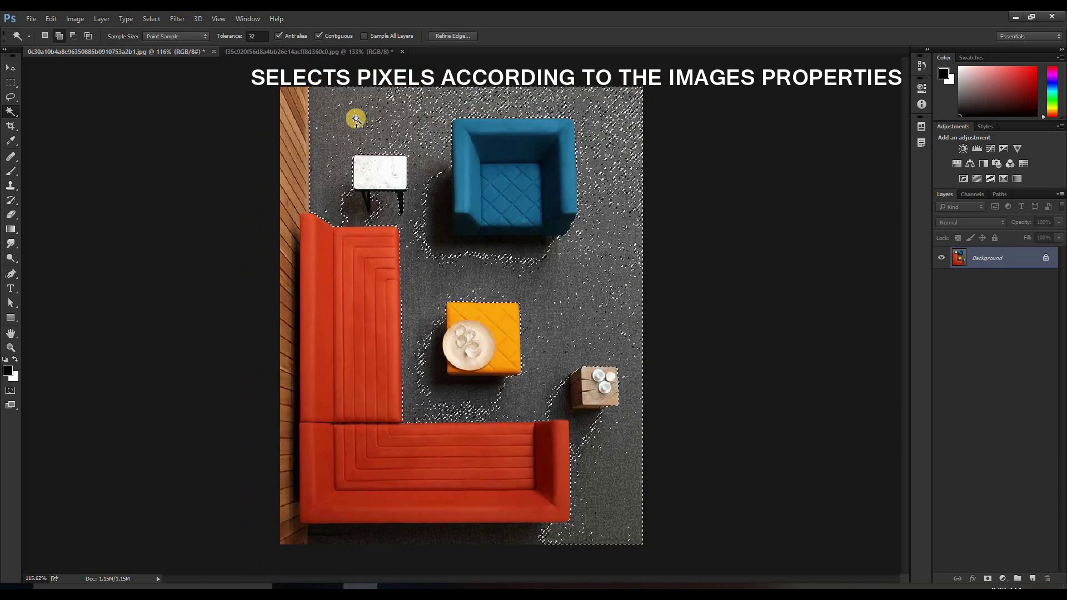
pyautogui.rightClick(358, 120)
pyautogui.click(409, 238)
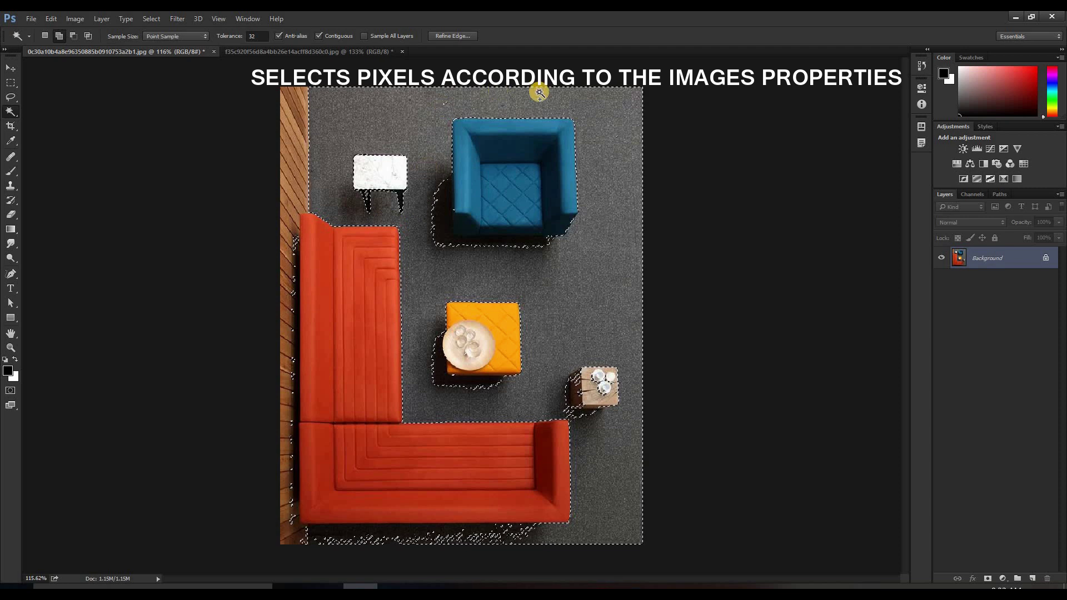
# Check the carpet selection's edges around the furniture and sample the carpet between the blue armchair and the wooden side table.
pyautogui.scroll(4, 429, 365)
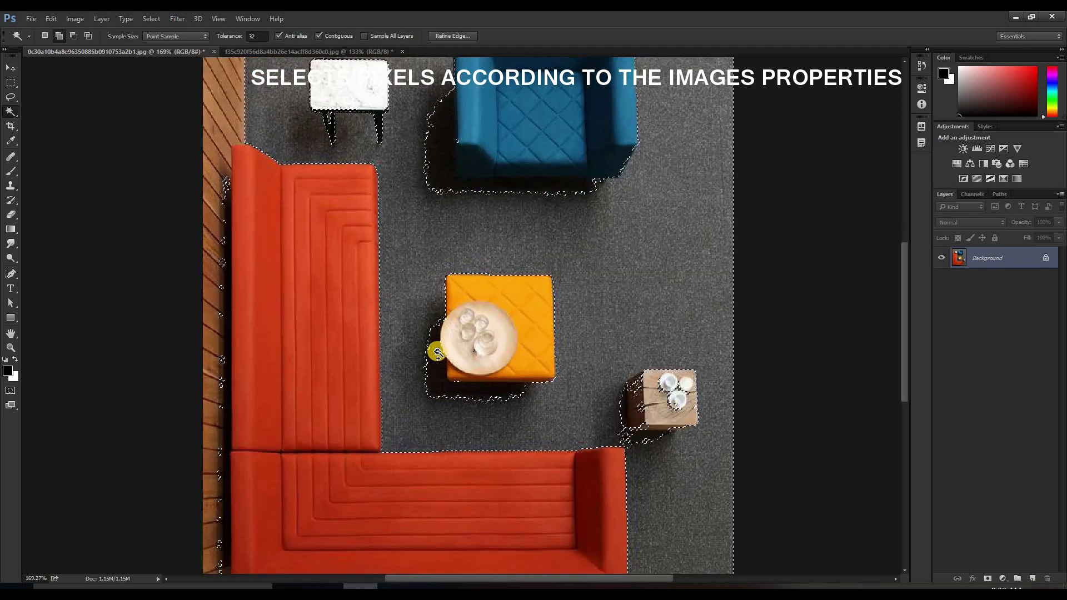
pyautogui.scroll(3, 442, 395)
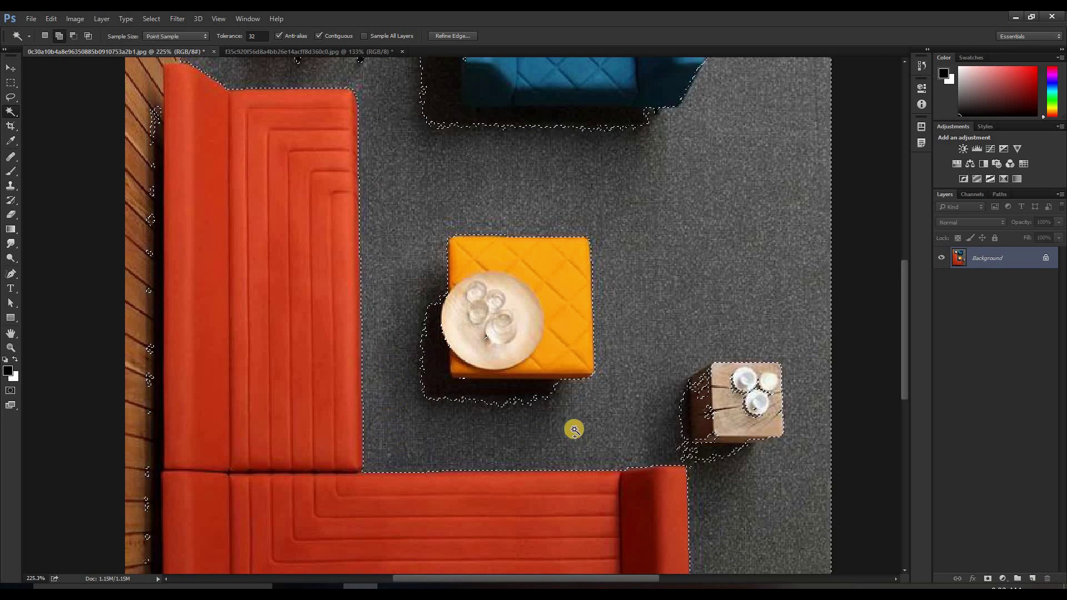
pyautogui.scroll(-5, 409, 207)
pyautogui.scroll(-2, 397, 263)
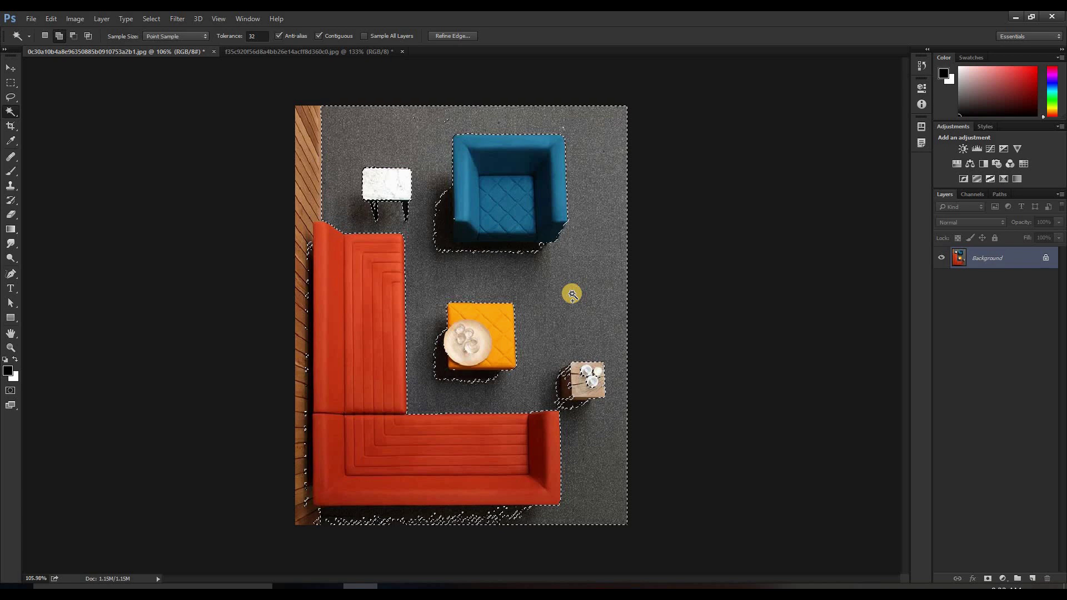
pyautogui.hotkey('ctrl', 'd')
pyautogui.click(572, 295)
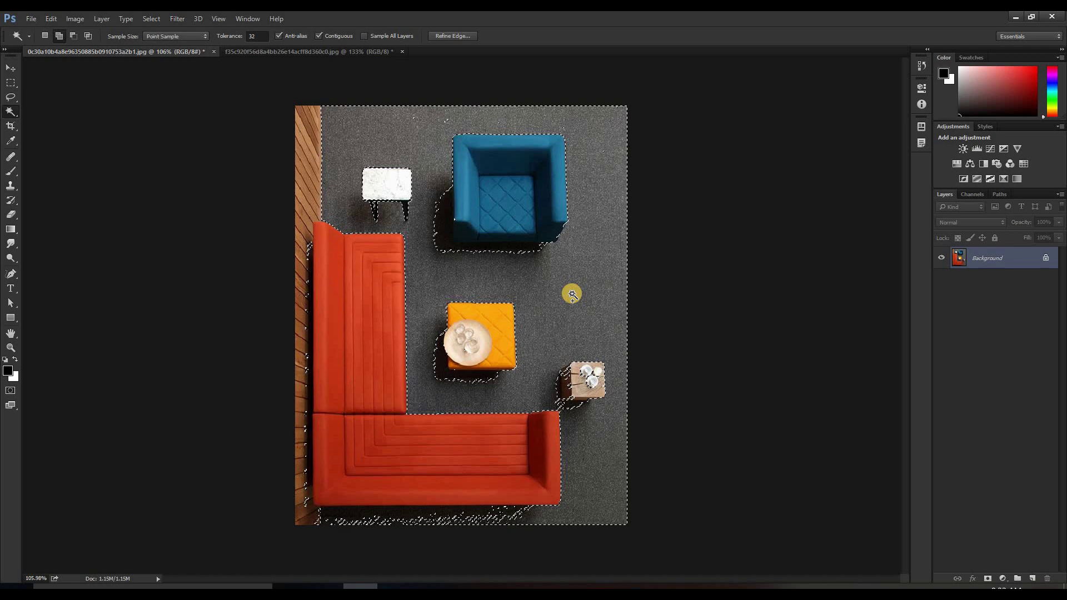
# Crop the photo to the yellow ottoman and its surrounding carpet with the Crop tool, and undo the crop.
pyautogui.click(4, 123)
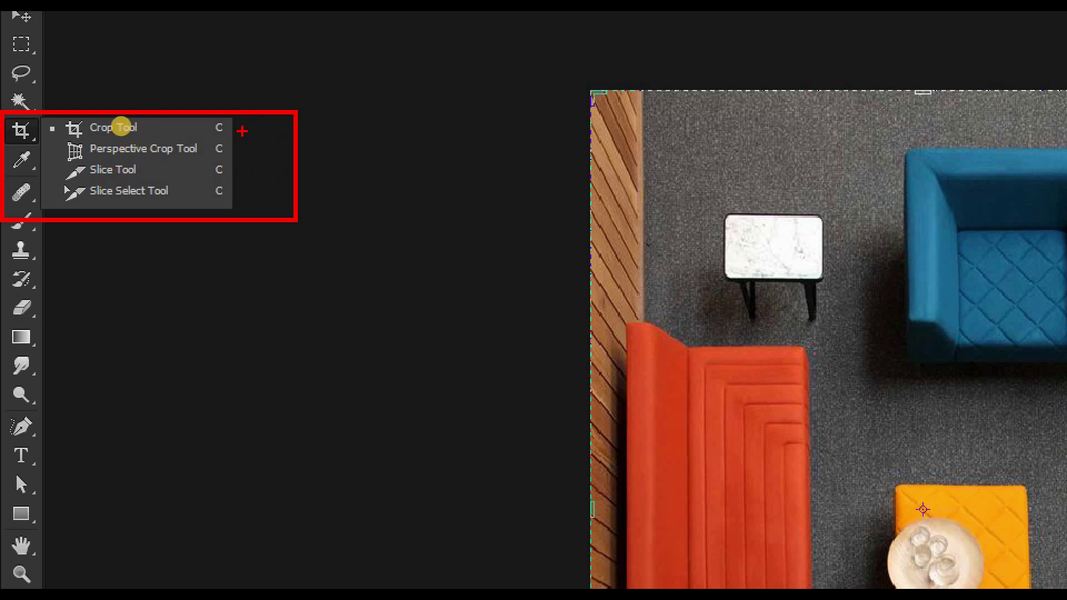
pyautogui.click(121, 127)
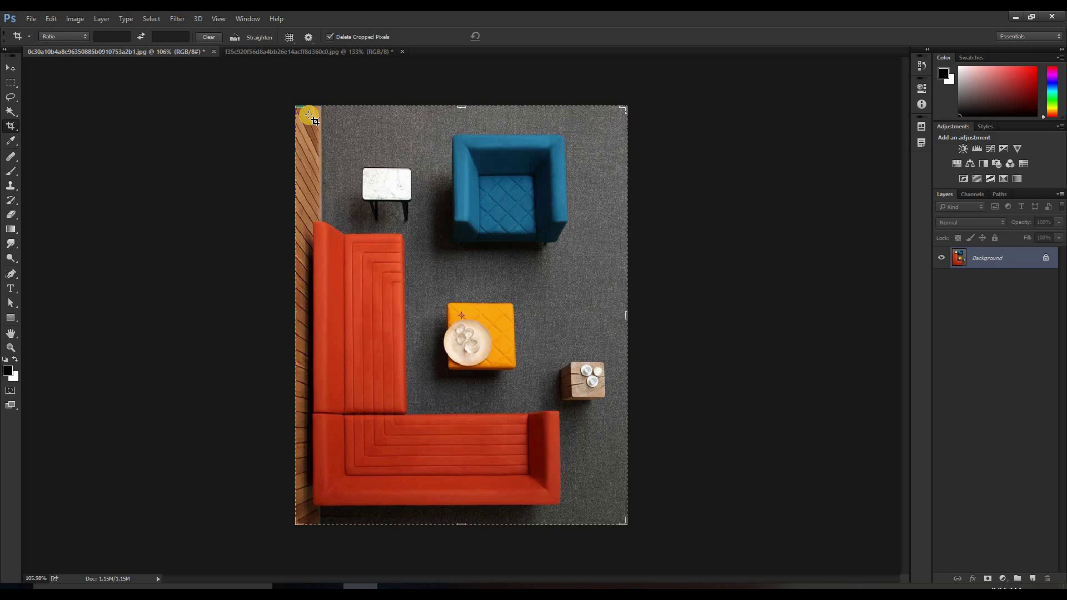
pyautogui.moveTo(351, 137); pyautogui.dragTo(358, 141)
pyautogui.moveTo(561, 489); pyautogui.dragTo(516, 411)
pyautogui.moveTo(466, 207); pyautogui.dragTo(460, 246)
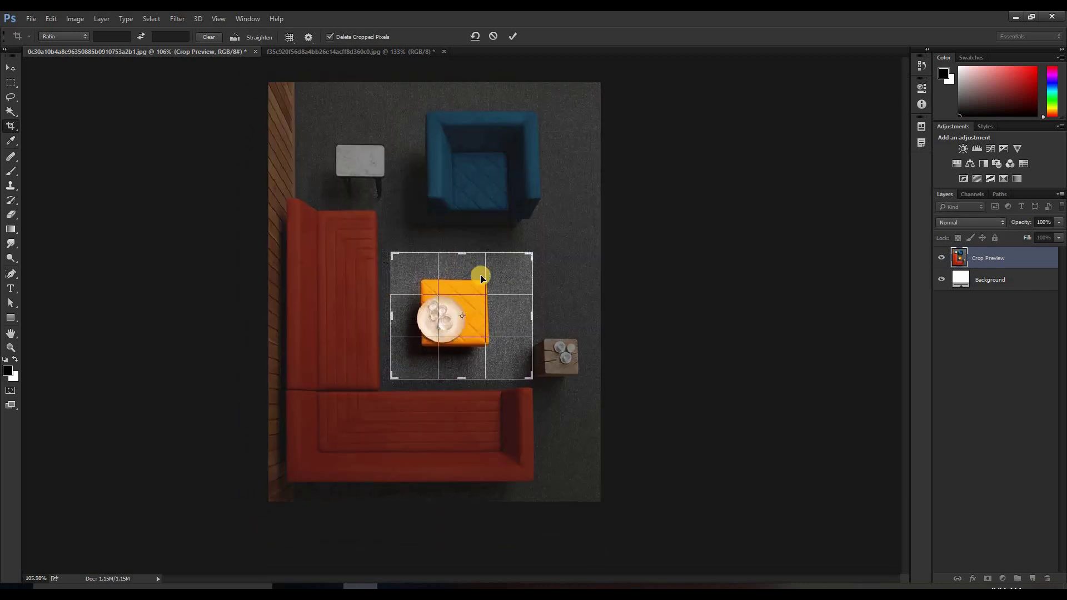
pyautogui.press('Return')
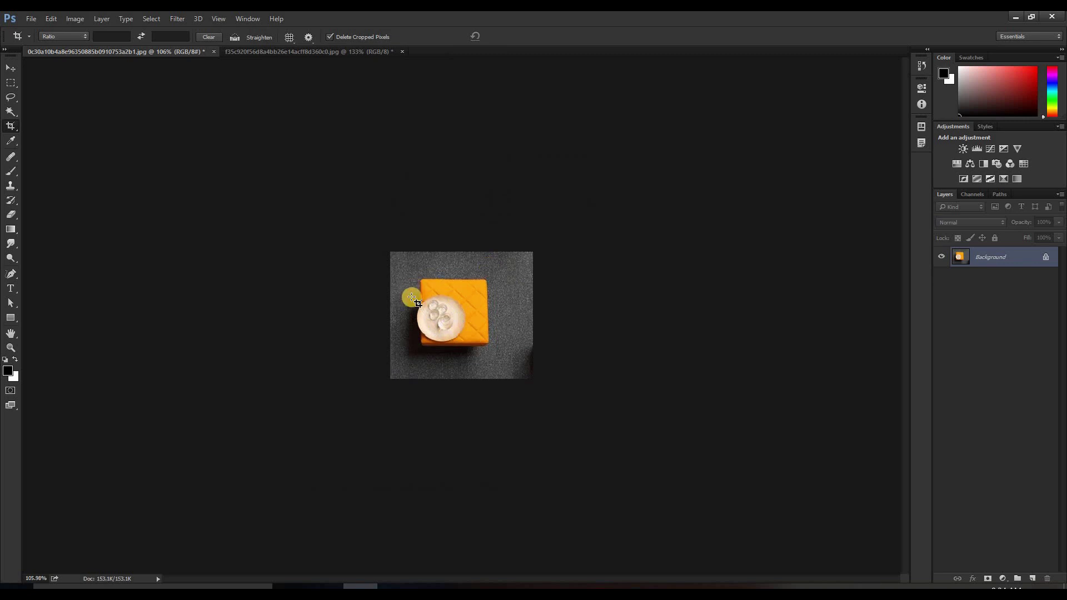
pyautogui.hotkey('ctrl', 'z')
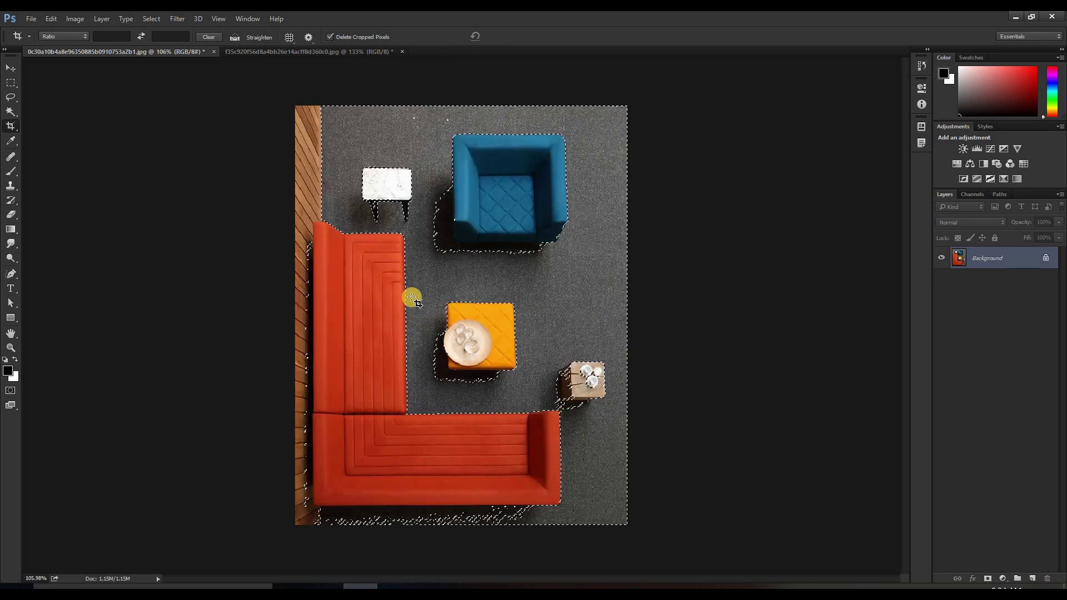
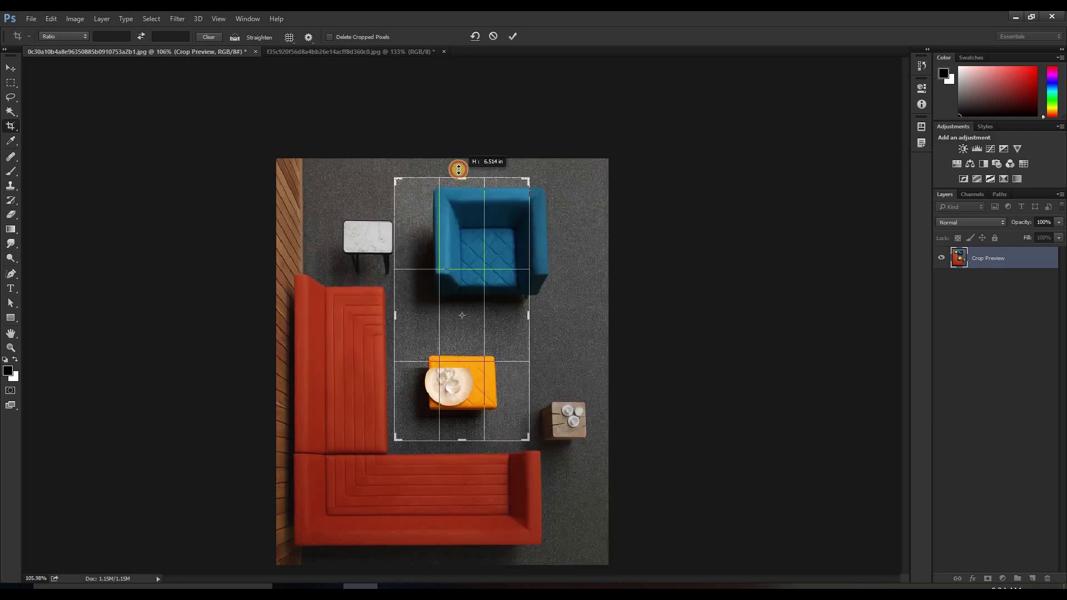
# Expand the crop to include the blue armchair, ottoman and wooden side table with Delete Cropped Pixels off, and undo back to the full photo.
pyautogui.moveTo(531, 312); pyautogui.dragTo(559, 312)
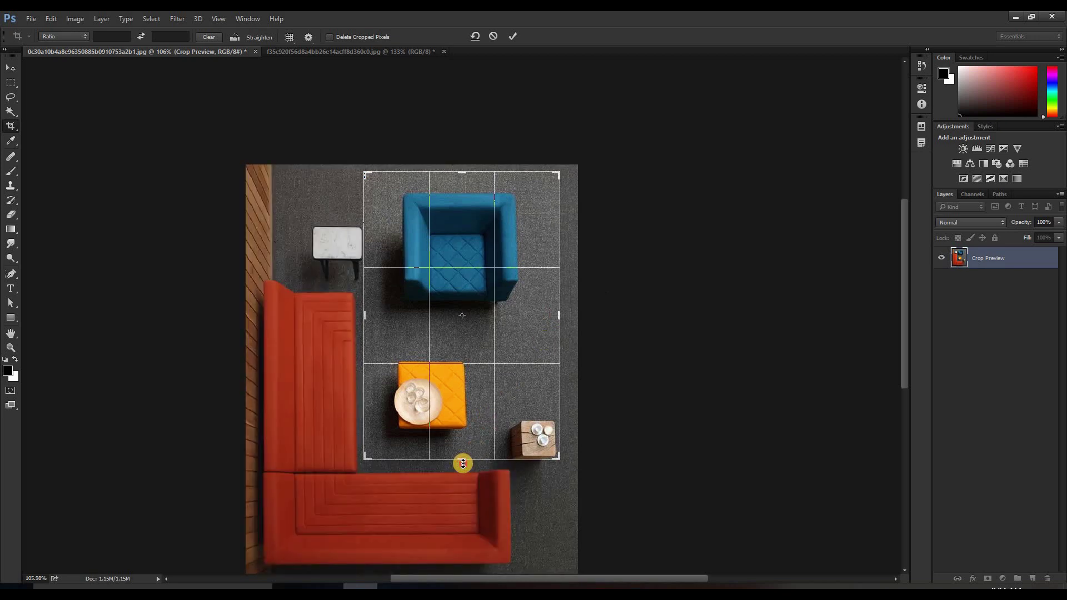
pyautogui.moveTo(461, 462); pyautogui.dragTo(459, 460)
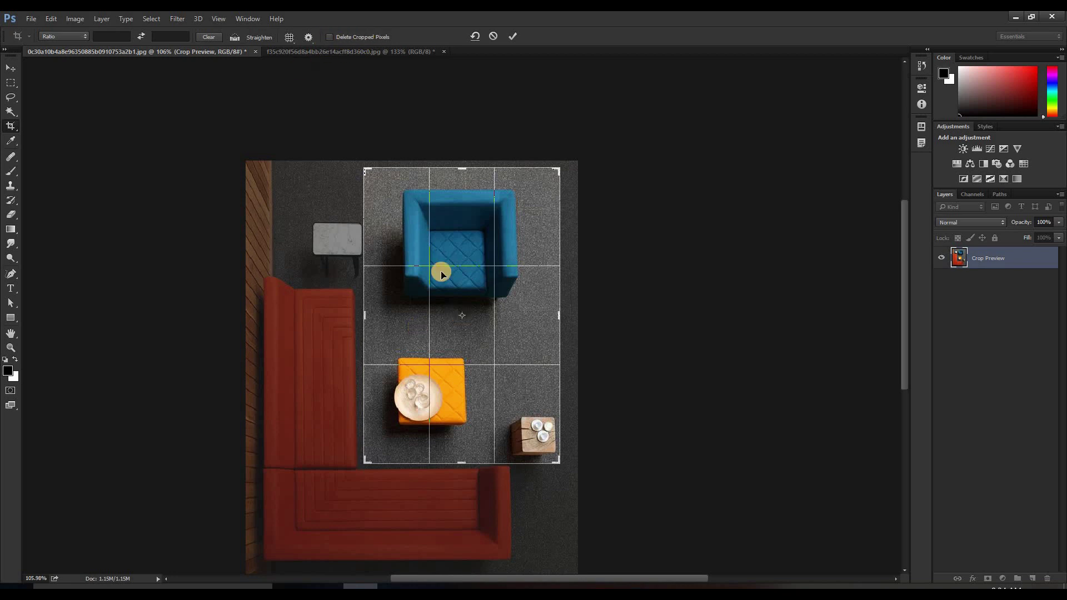
pyautogui.doubleClick(433, 408)
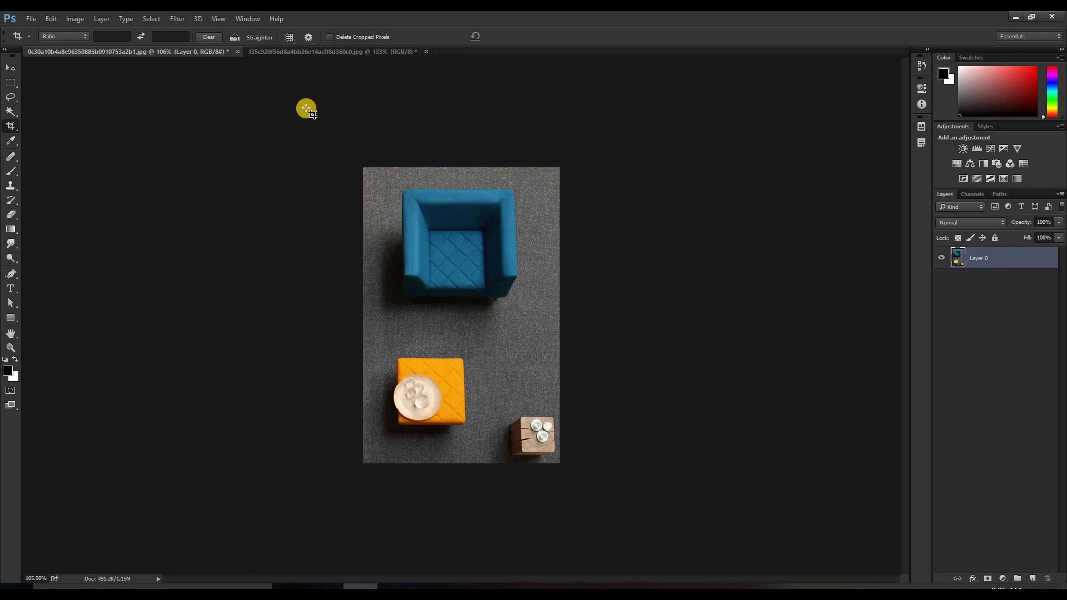
pyautogui.hotkey('ctrl', 'z')
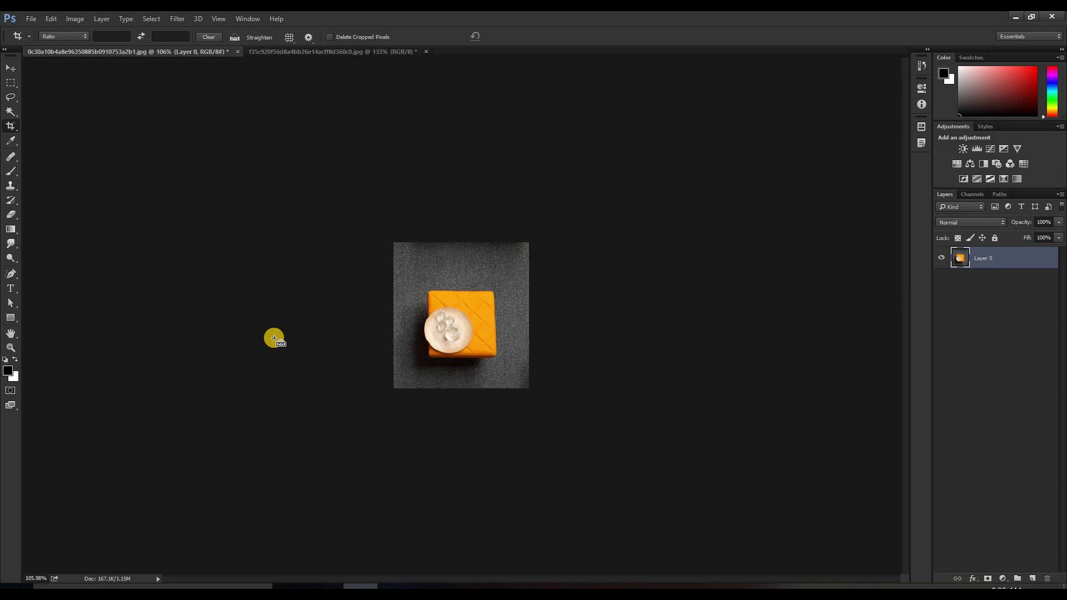
pyautogui.hotkey('ctrl', 'alt', 'z')
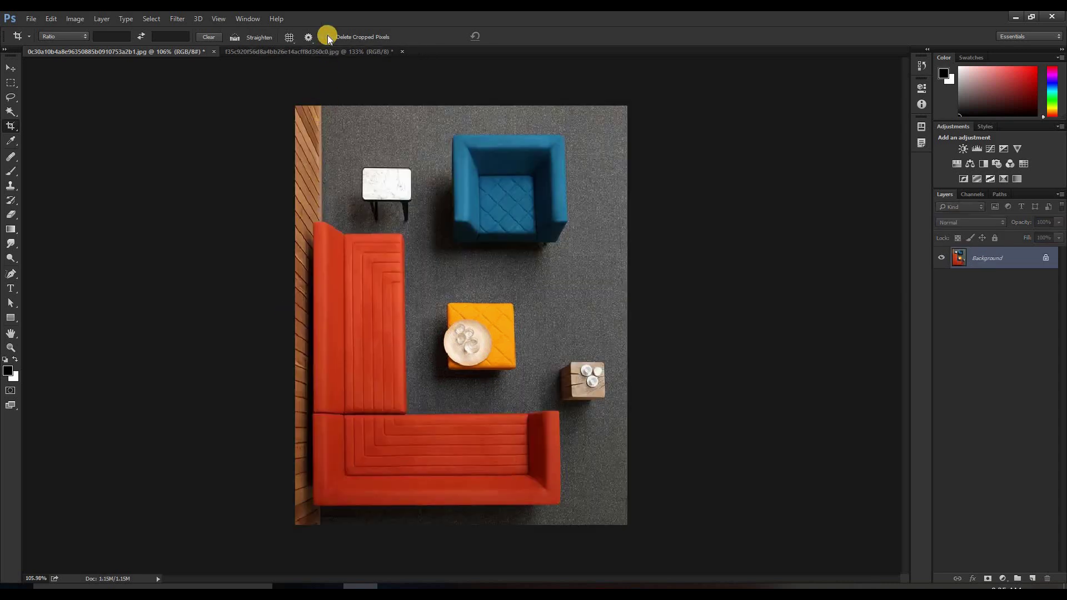
# Crop the photo tightly around the yellow ottoman with Delete Cropped Pixels enabled, and widen the crop frame past both side edges.
pyautogui.click(329, 37)
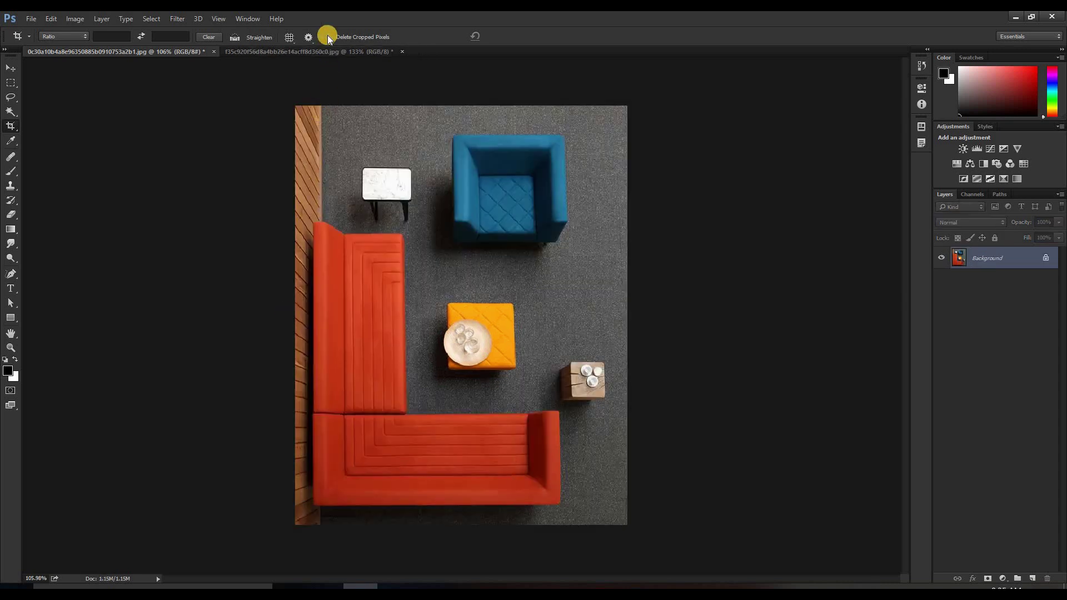
pyautogui.click(432, 136)
pyautogui.moveTo(298, 105); pyautogui.dragTo(370, 151)
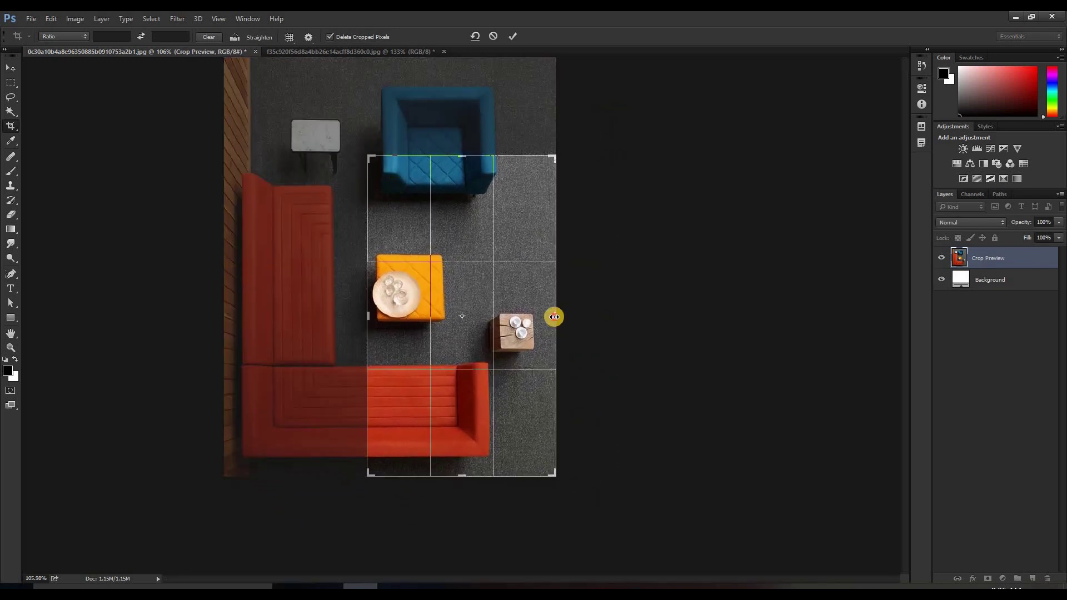
pyautogui.moveTo(552, 317); pyautogui.dragTo(470, 317)
pyautogui.moveTo(461, 480); pyautogui.dragTo(460, 328)
pyautogui.moveTo(457, 219); pyautogui.dragTo(466, 252)
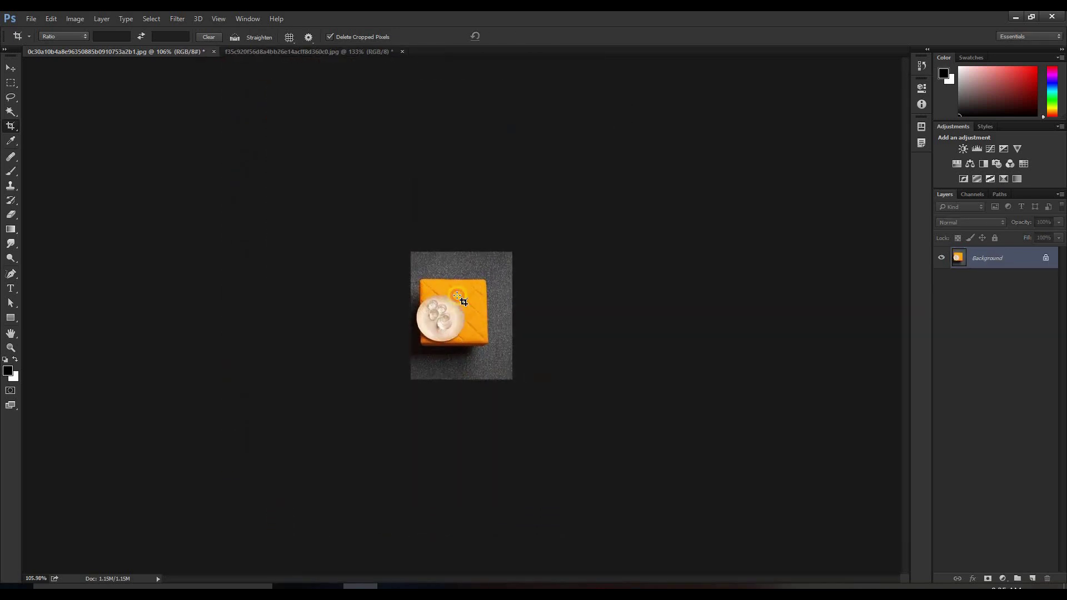
pyautogui.moveTo(406, 319); pyautogui.dragTo(354, 316)
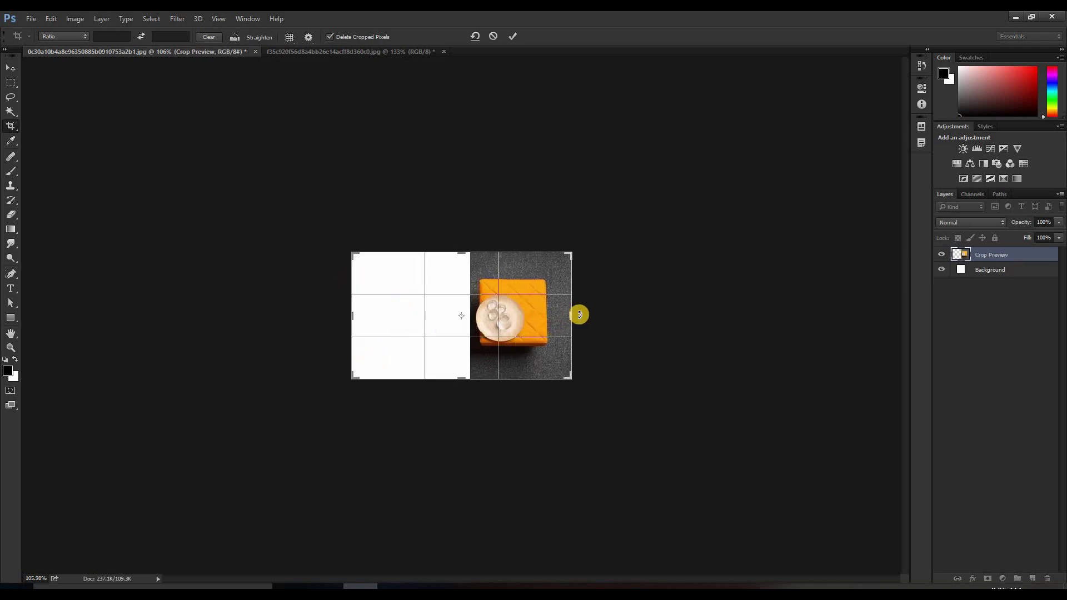
pyautogui.moveTo(573, 317); pyautogui.dragTo(646, 313)
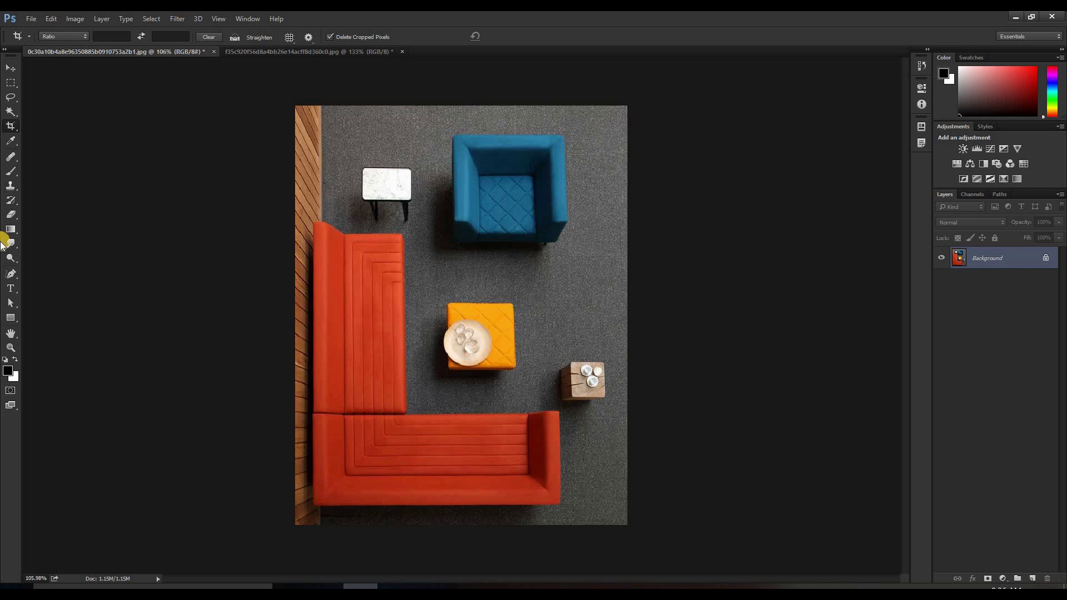
# Choose the Perspective Crop tool and open the framed poster photo from the DEMO folder as a new document.
pyautogui.click(16, 128)
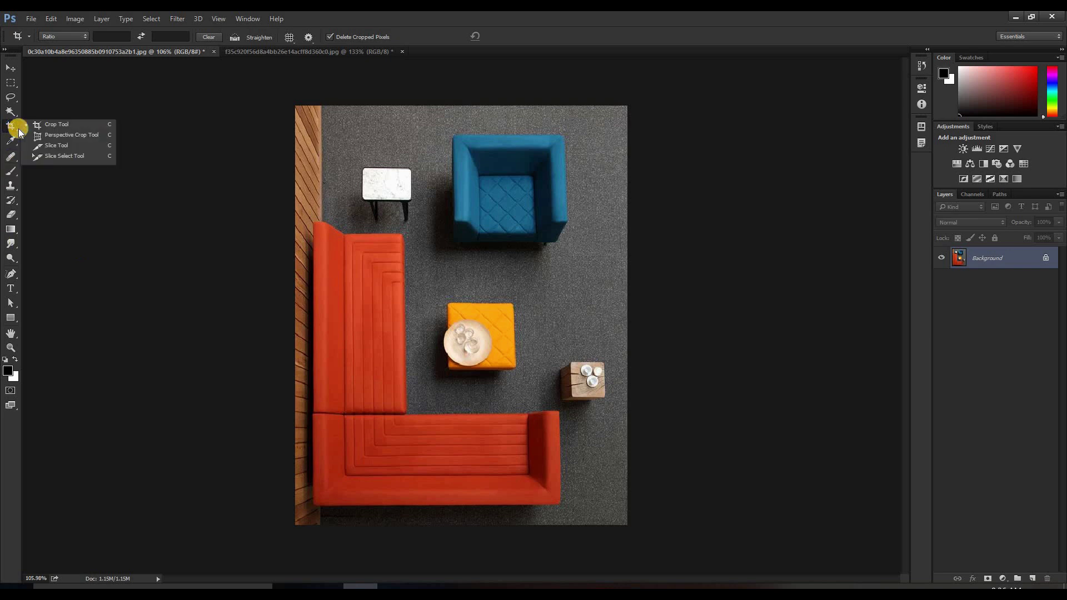
pyautogui.click(62, 135)
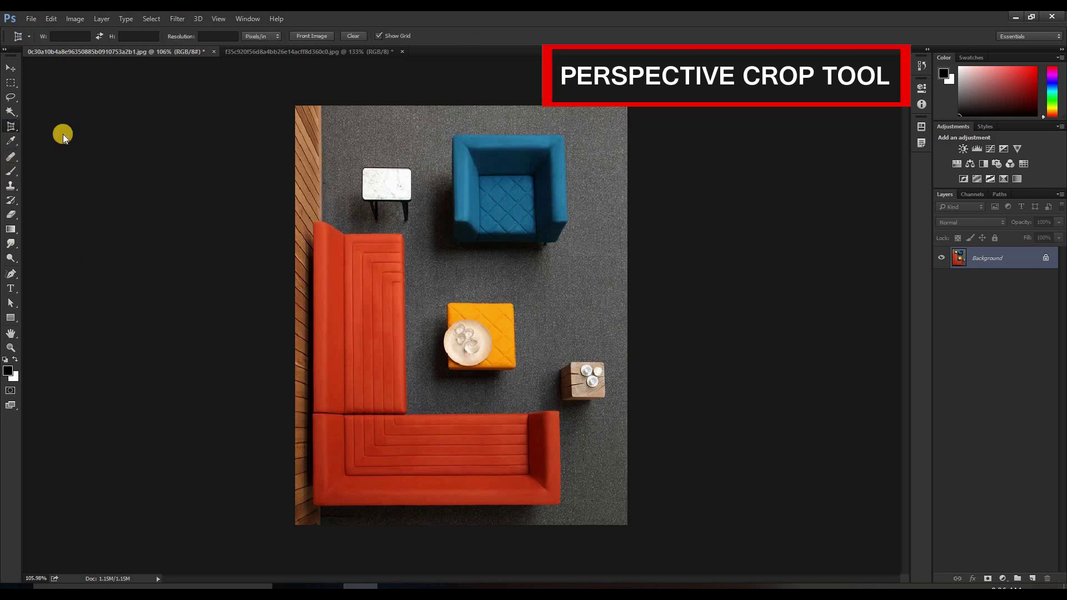
pyautogui.click(326, 586)
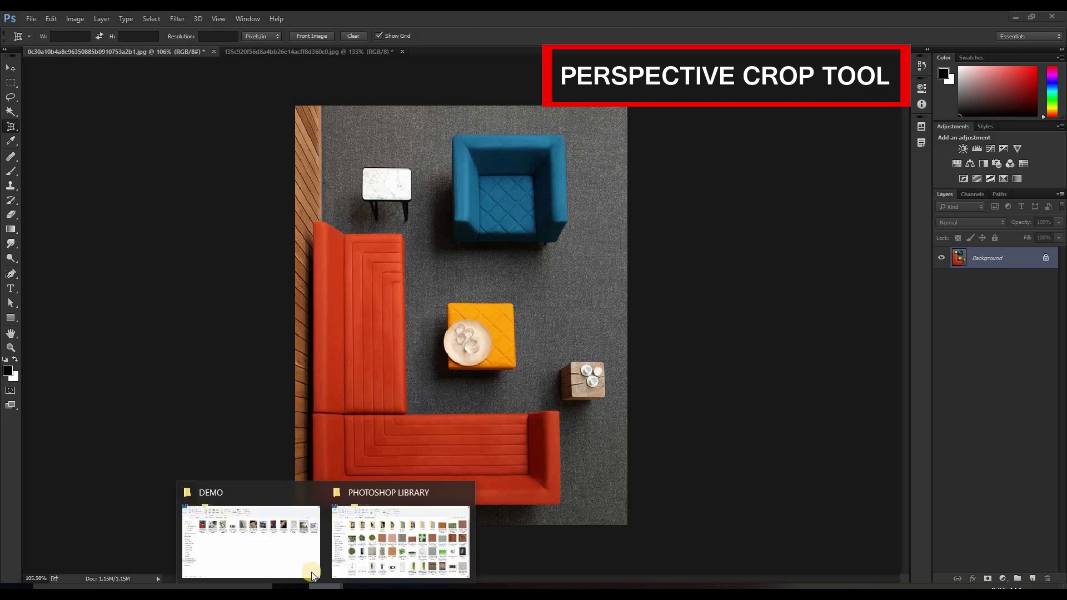
pyautogui.click(311, 571)
pyautogui.click(1019, 210)
pyautogui.moveTo(1005, 228); pyautogui.dragTo(427, 127)
pyautogui.moveTo(448, 52); pyautogui.dragTo(448, 51)
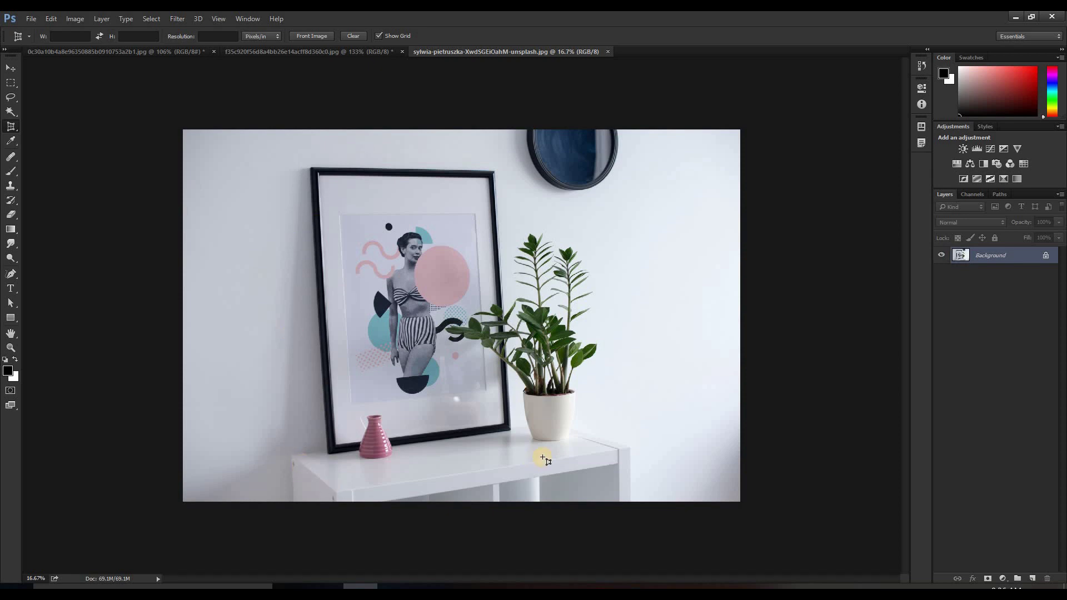
# Perspective-crop the photo to the poster's black frame by setting the crop corners on its four outer corners.
pyautogui.moveTo(495, 435); pyautogui.dragTo(313, 169)
pyautogui.moveTo(487, 171); pyautogui.dragTo(494, 172)
pyautogui.moveTo(496, 303); pyautogui.dragTo(328, 454)
pyautogui.click(328, 455)
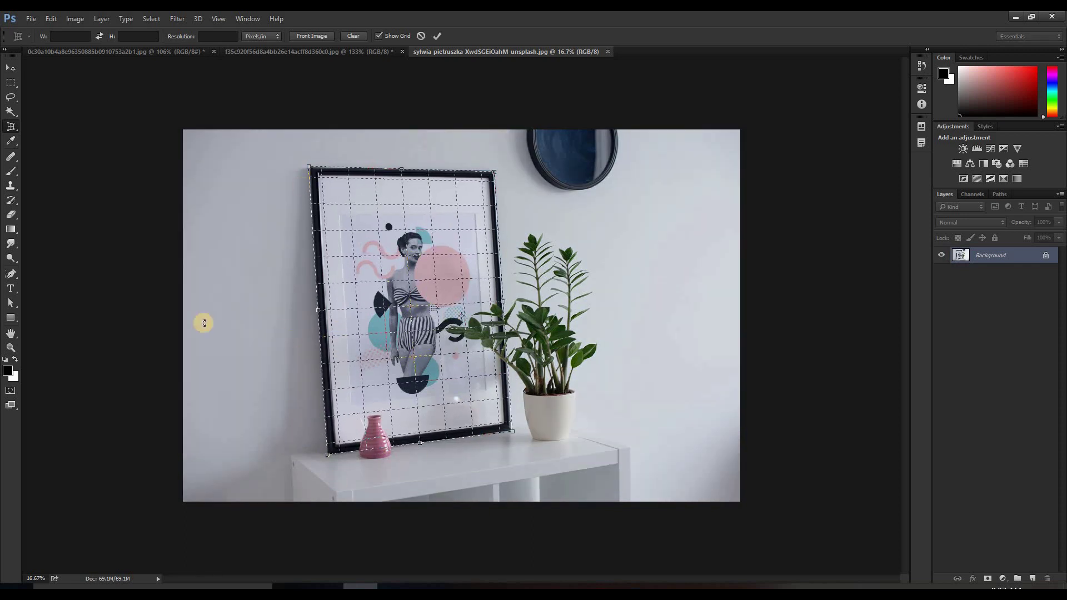
pyautogui.press('Return')
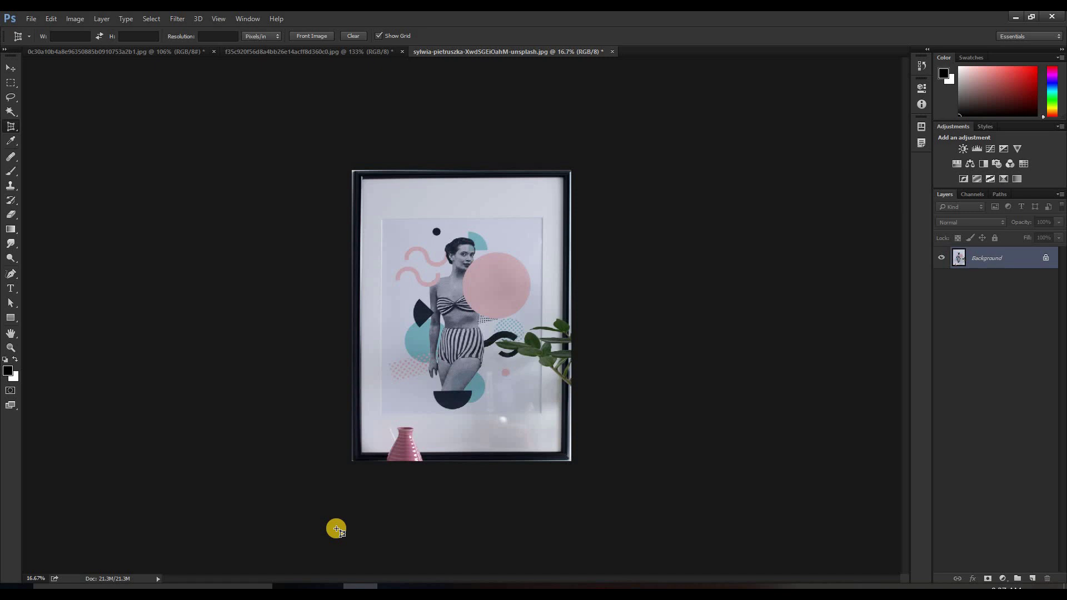
# Browse the images in the PHOTOSHOP LIBRARY folder, and switch to Pinterest to look through the top-view furniture pins.
pyautogui.moveTo(325, 583)
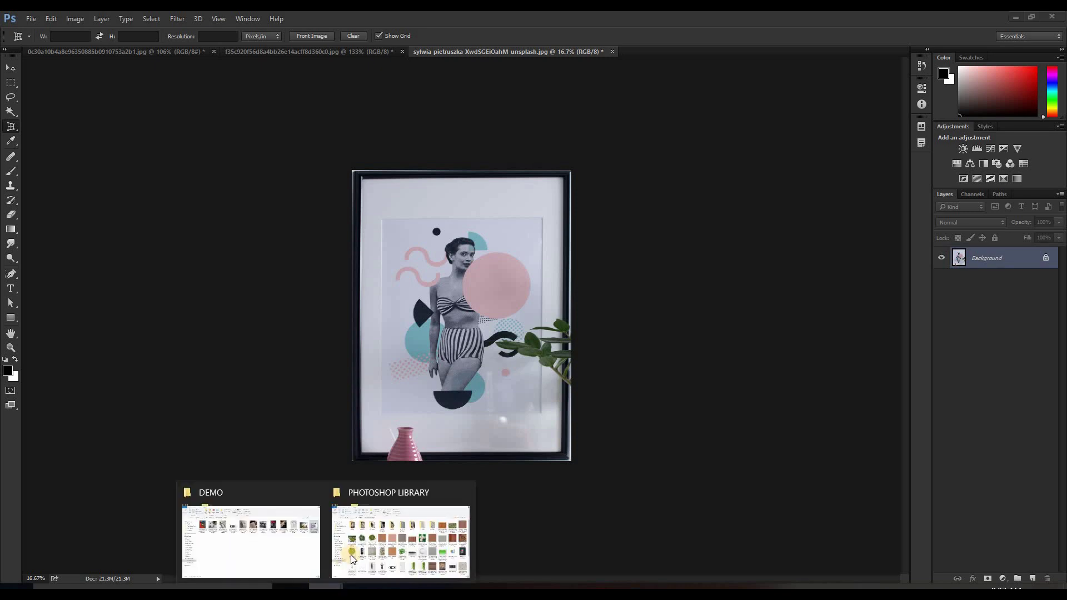
pyautogui.click(402, 534)
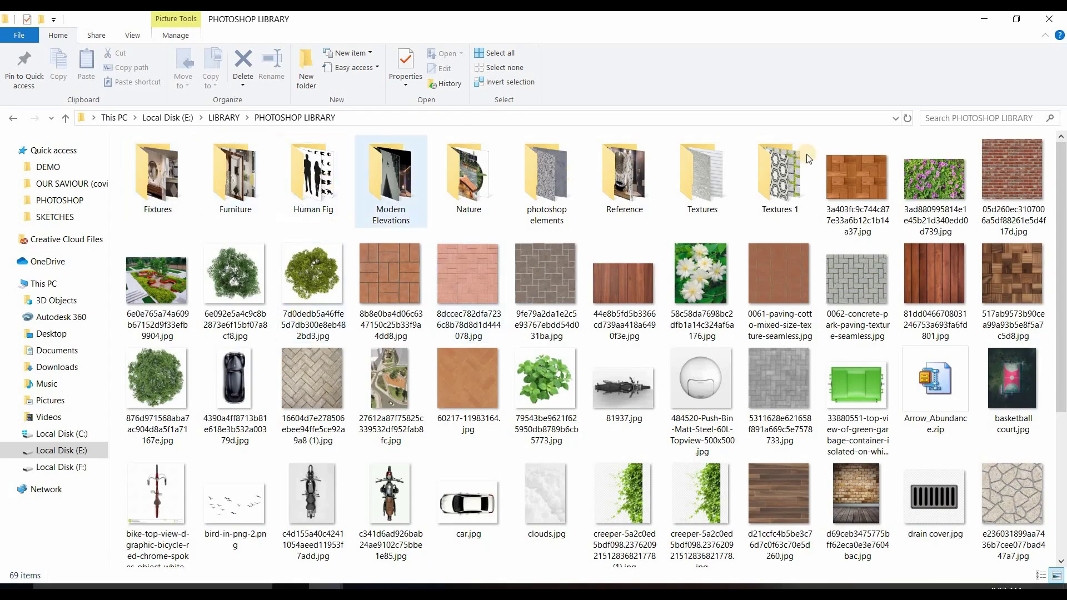
pyautogui.scroll(-4, 640, 355)
pyautogui.scroll(4, 639, 355)
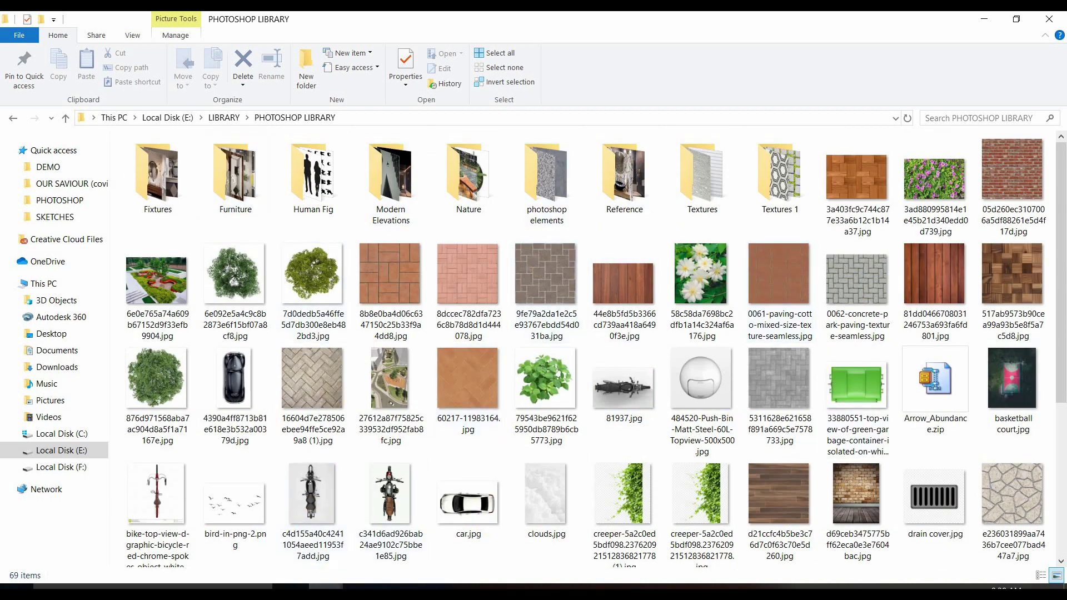
pyautogui.hotkey('alt', 'Tab')
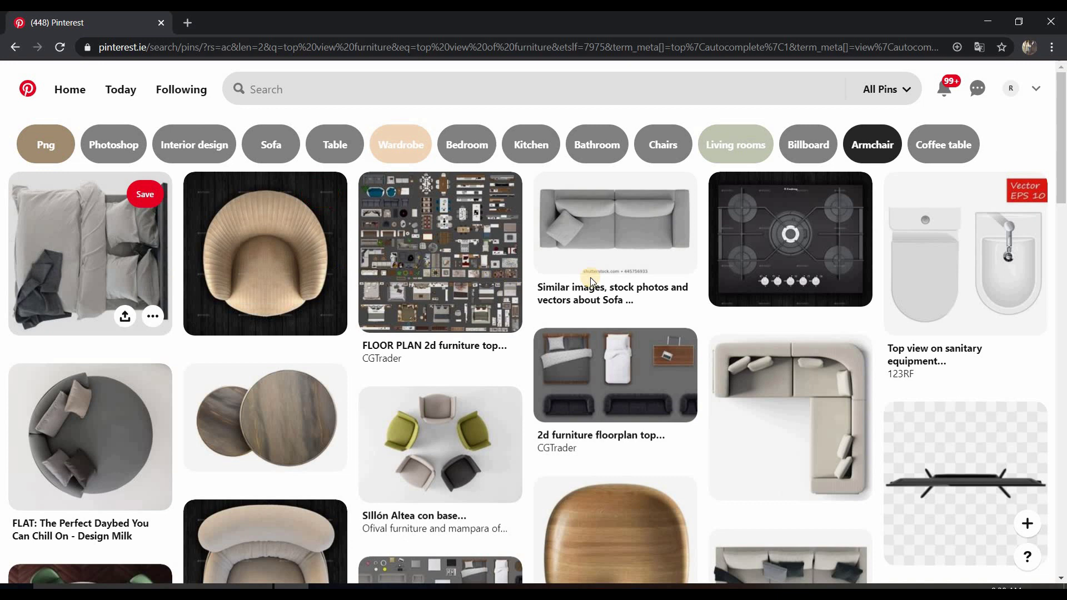
pyautogui.scroll(-10, 649, 387)
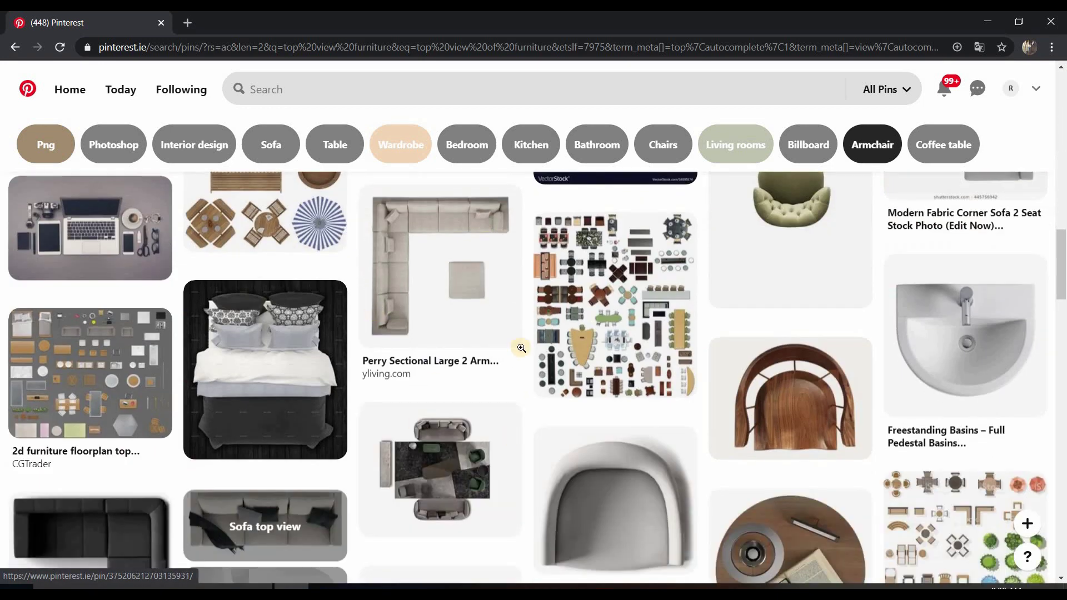